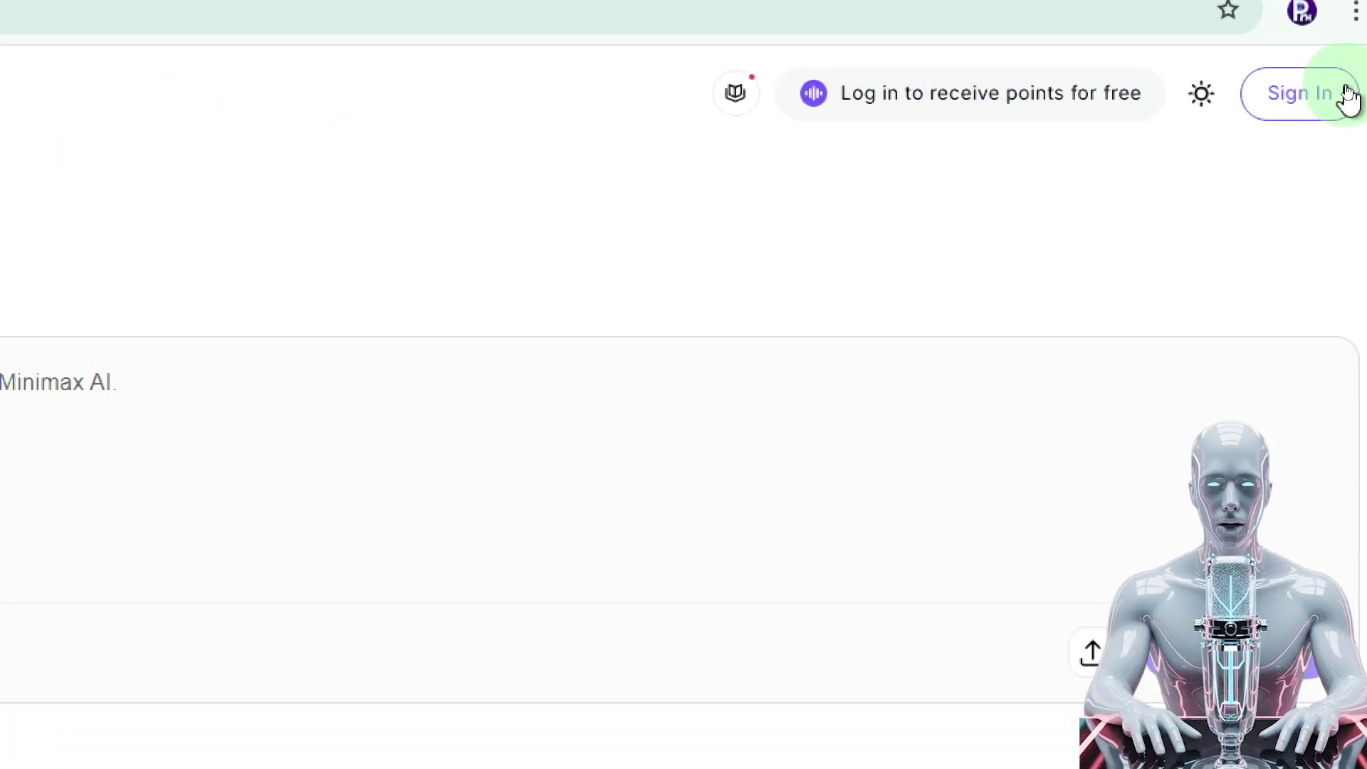
- Sign in to MiniMax Audio with a Google account and close the Speech 2.5 popup
click(1343, 89)
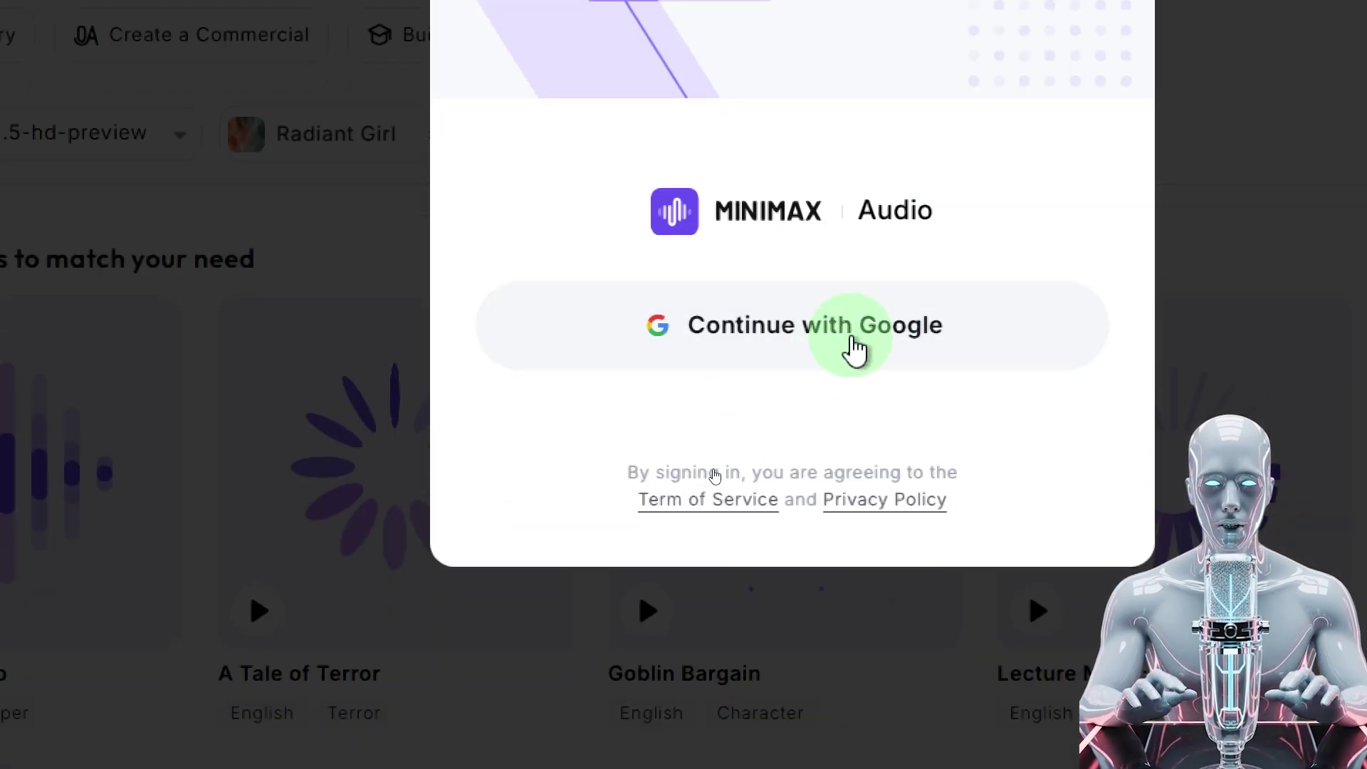
click(854, 349)
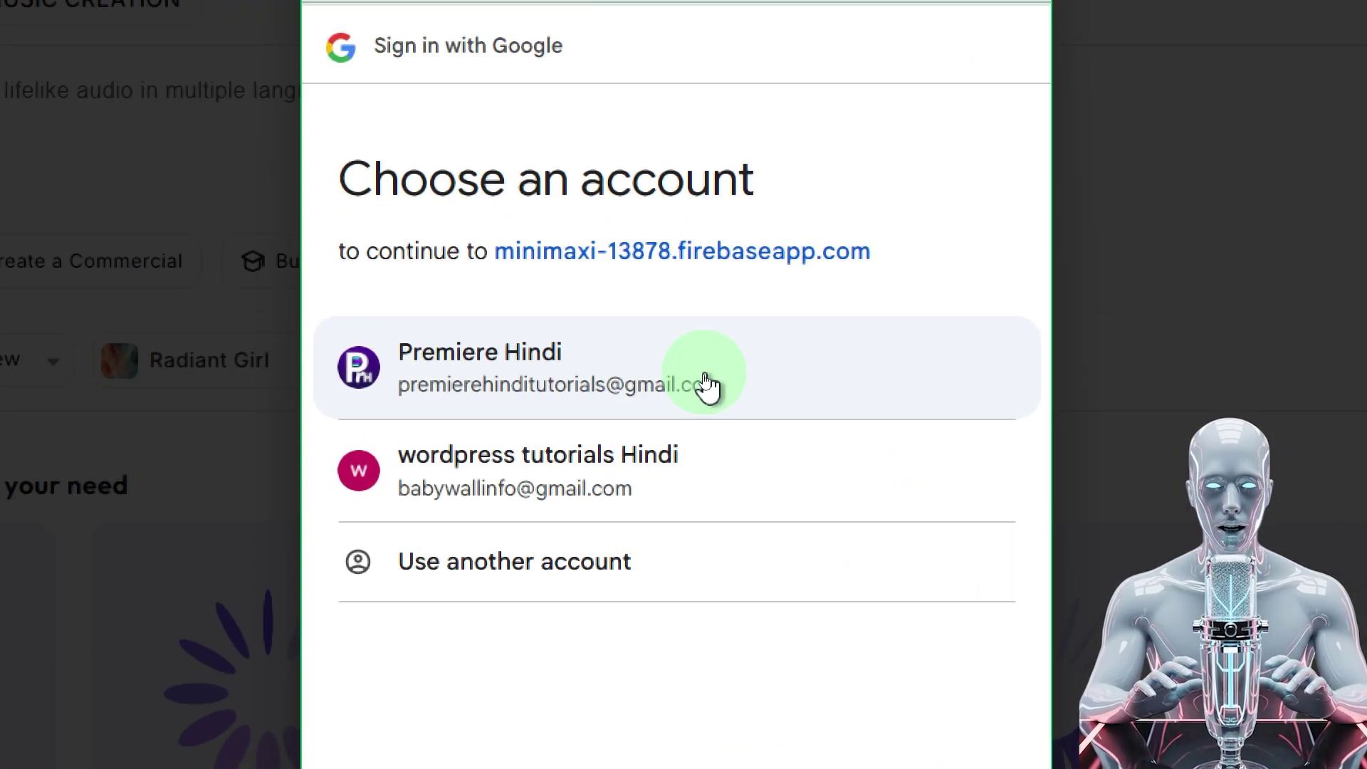
click(705, 385)
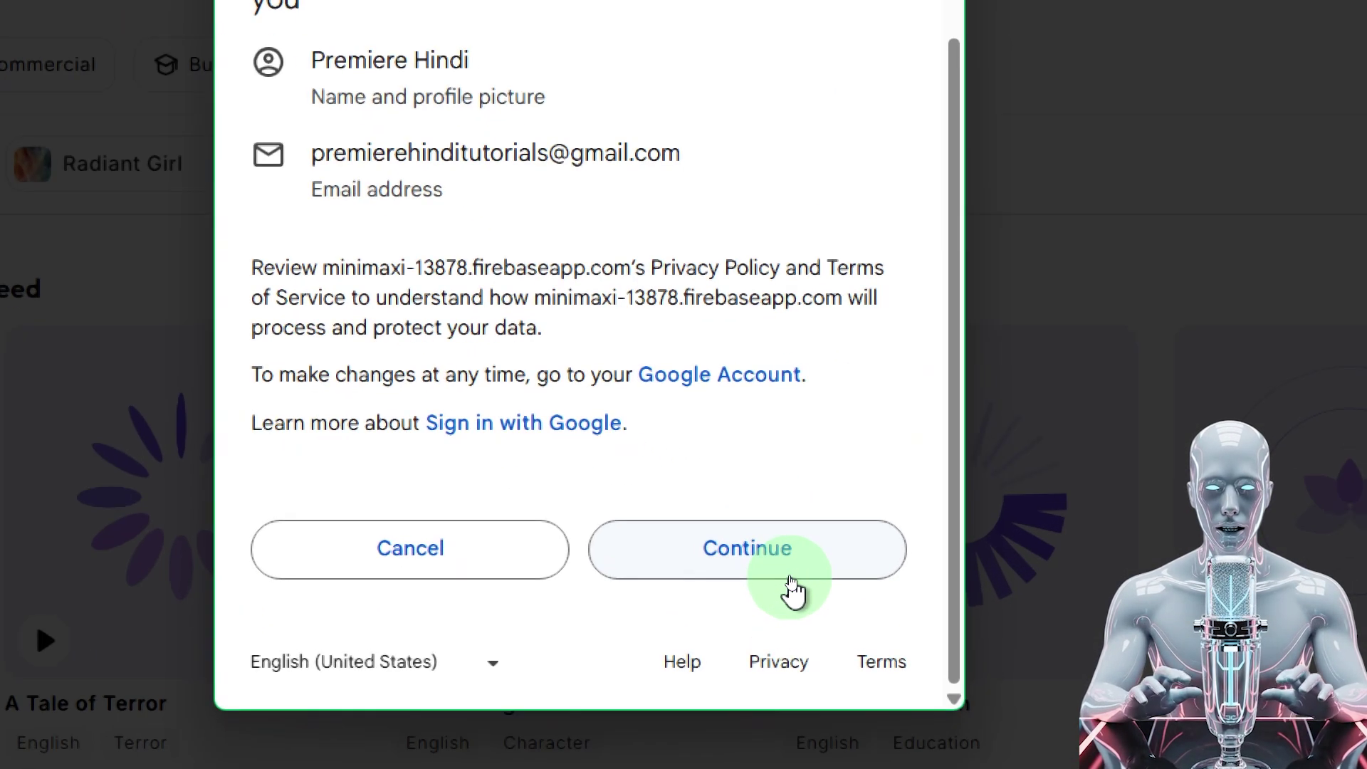
click(796, 569)
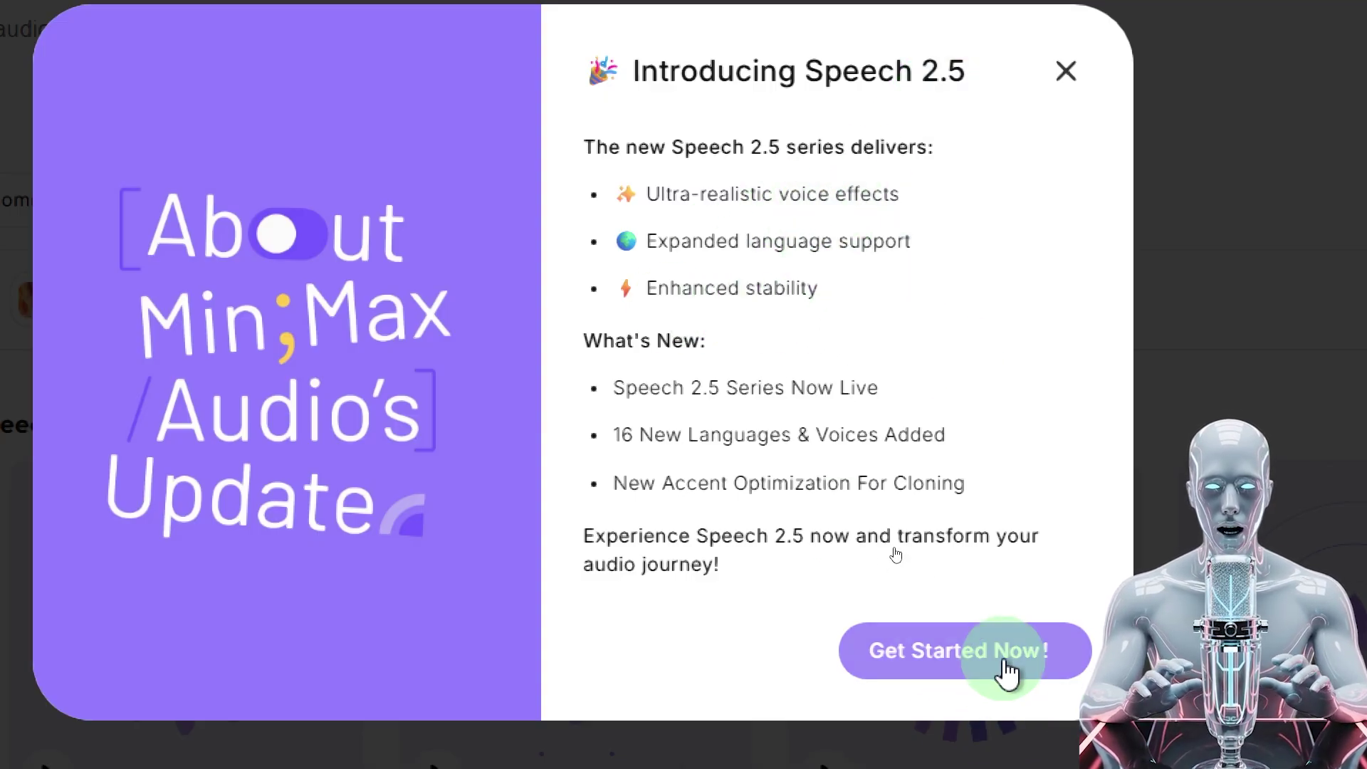
click(1049, 50)
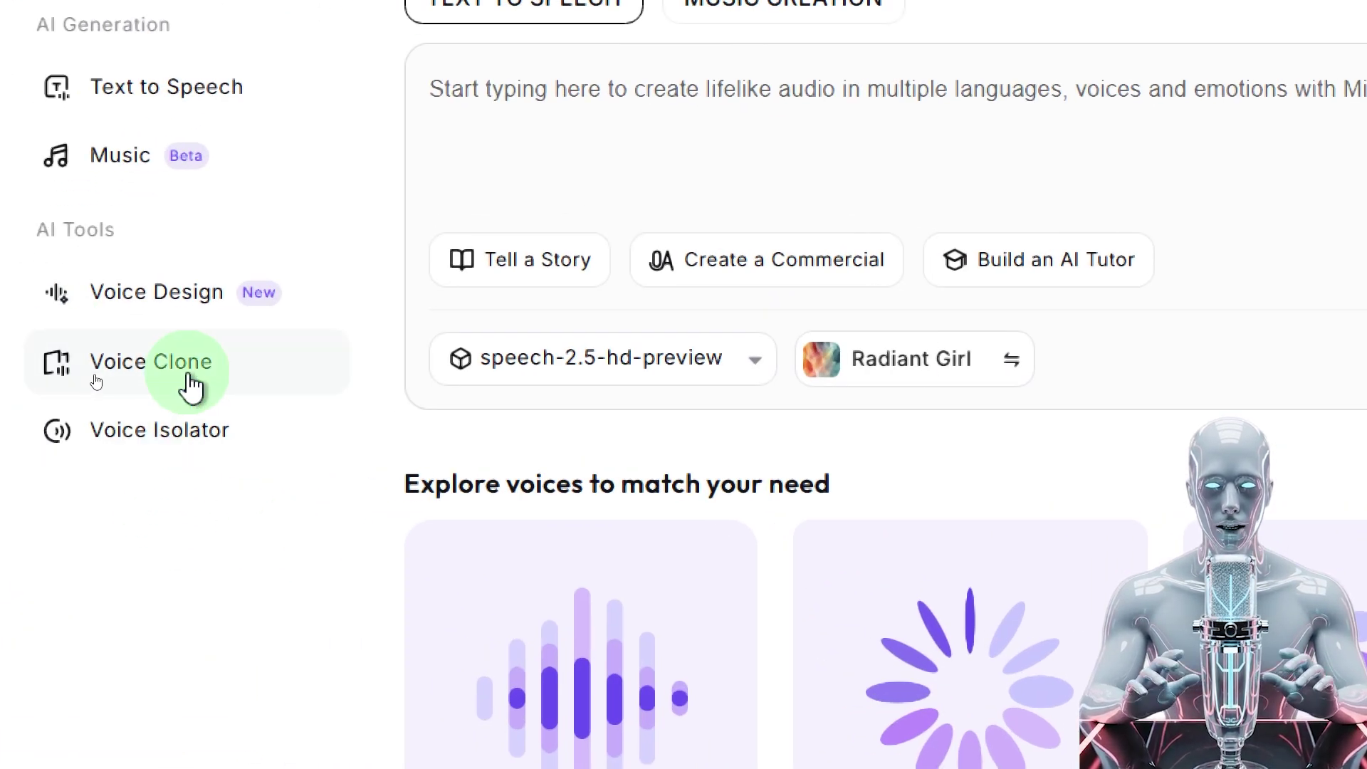
- Go to the Voice Clone page under AI Tools in the sidebar
click(191, 388)
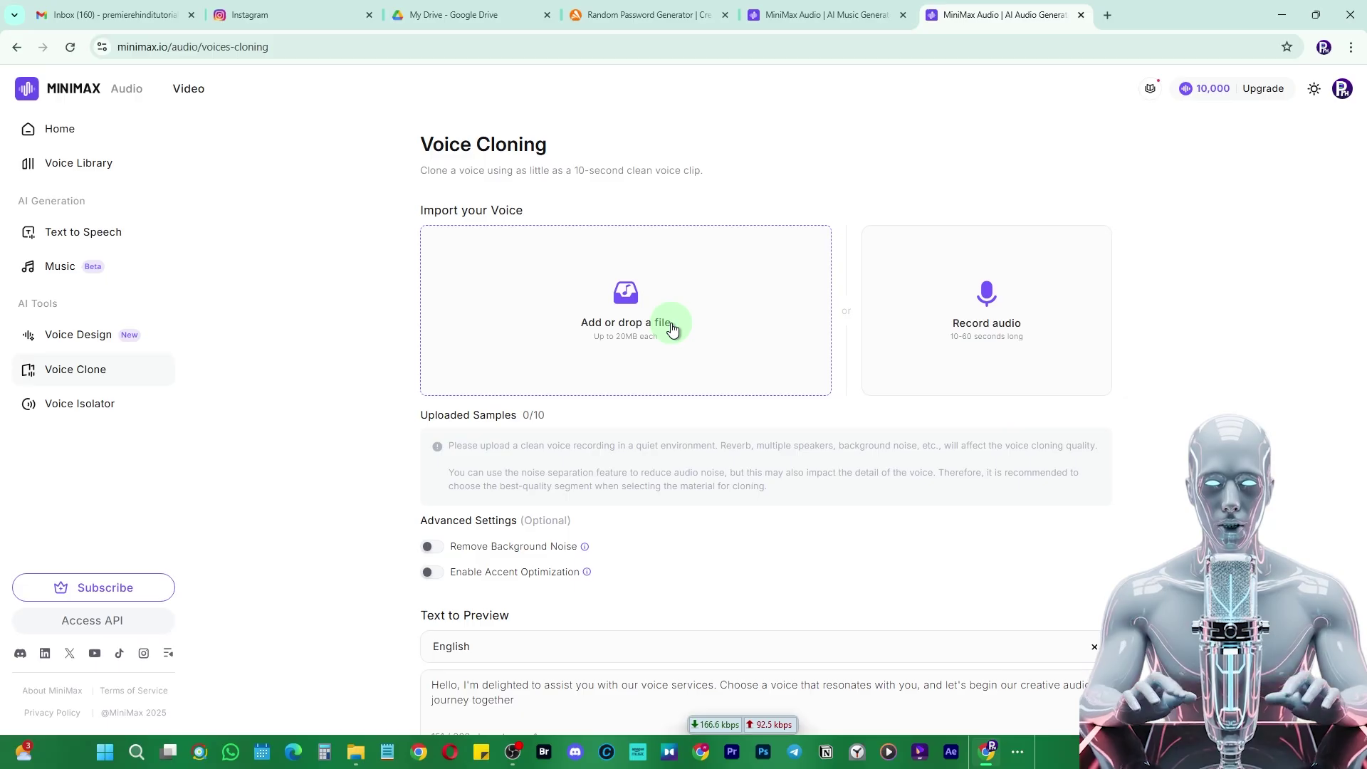
- Drag Object Mask Tool Premiere Pro.mp3 from the YT 2 folder into the voice sample upload area
key(alt+Tab)
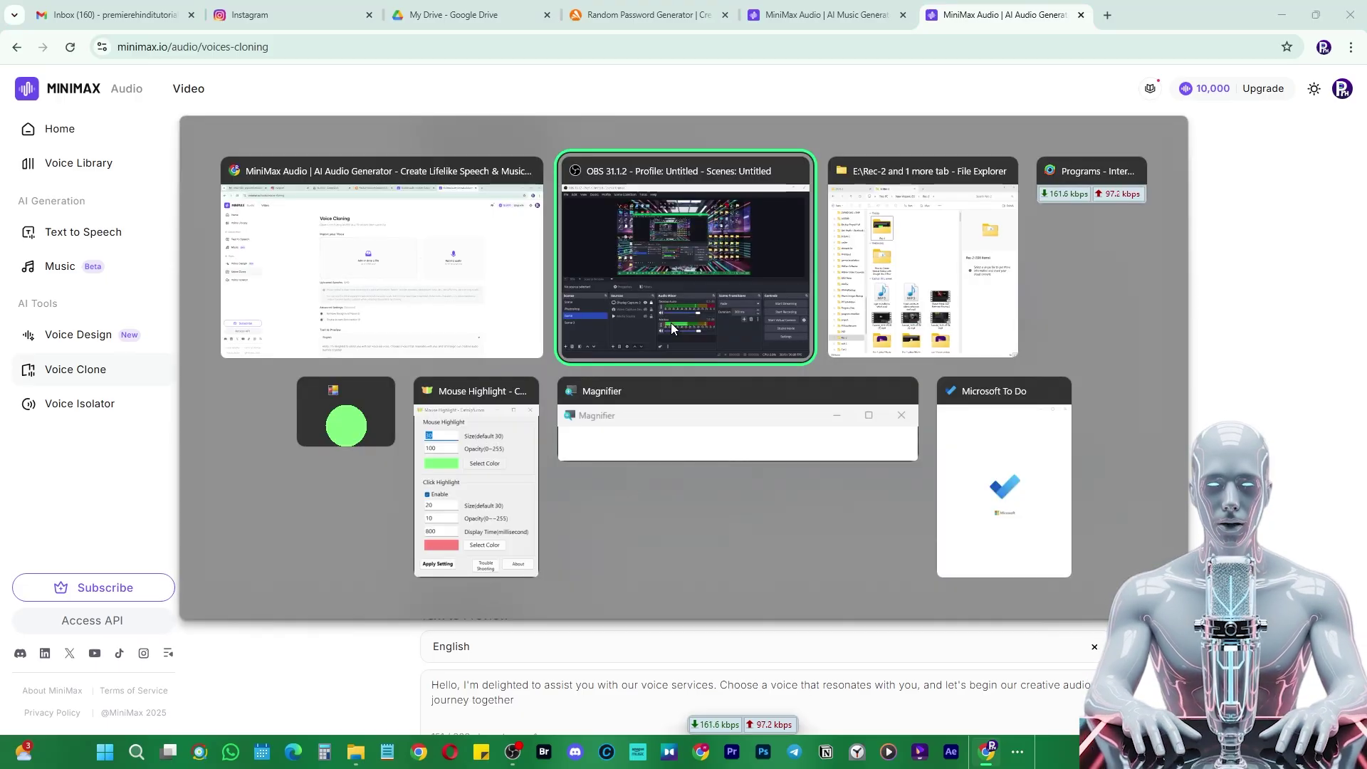
key(alt+Tab)
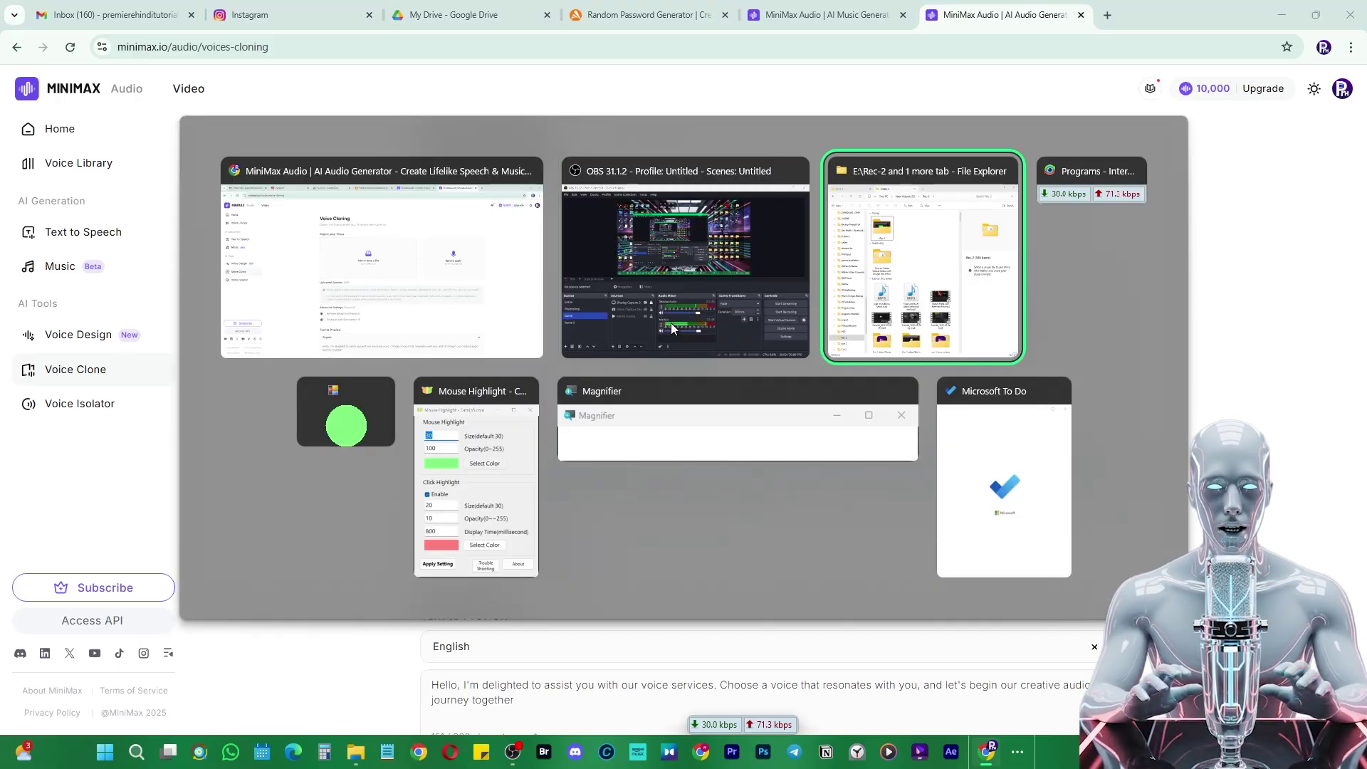
click(755, 87)
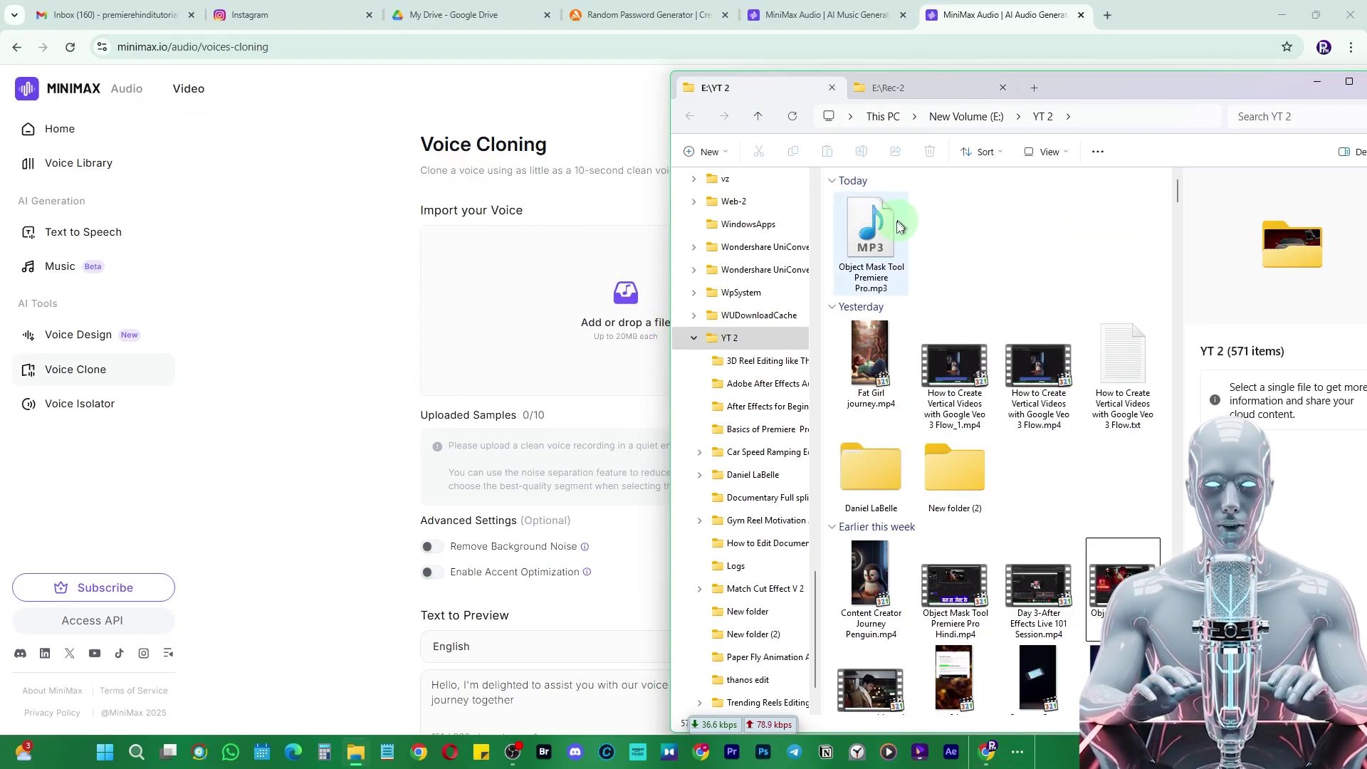
click(873, 235)
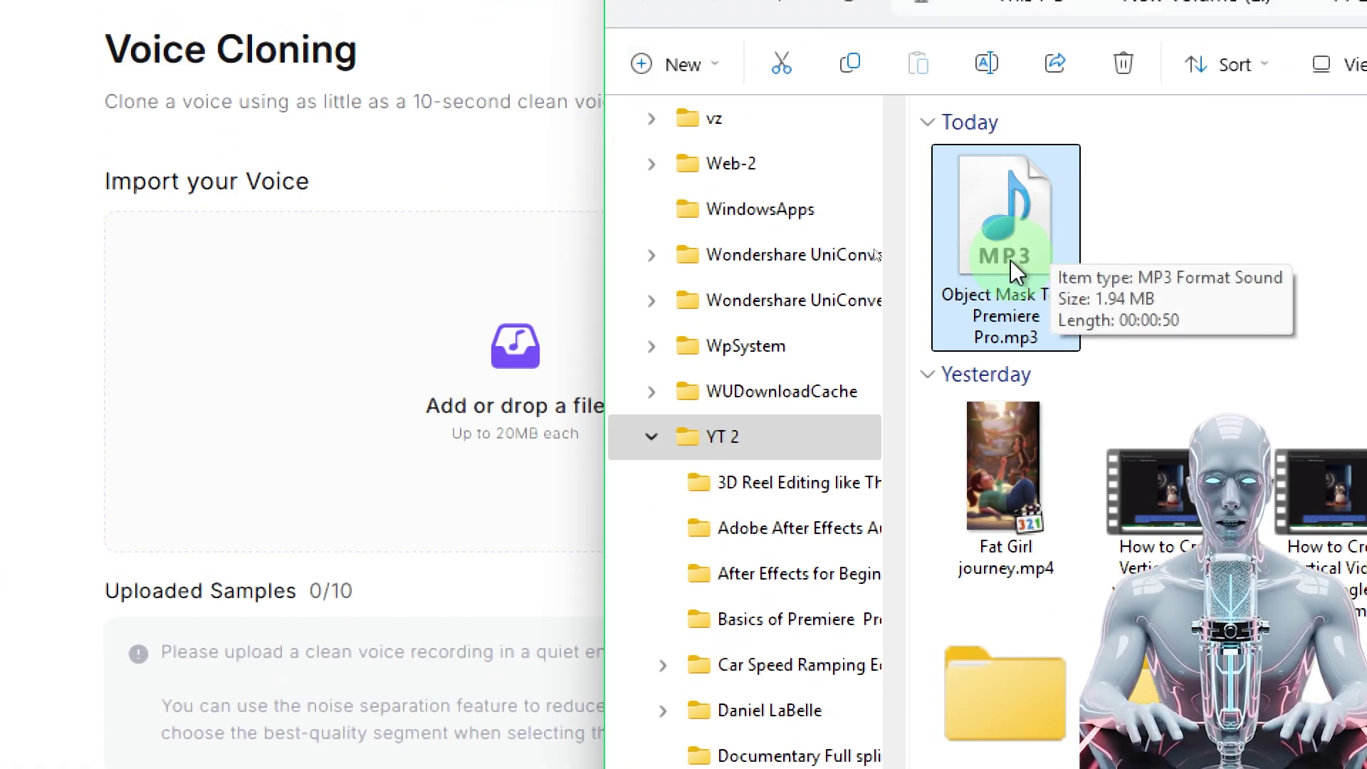
mouse_move(1011, 240)
mouse_down()
mouse_move(420, 491)
mouse_move(917, 238)
mouse_move(882, 316)
mouse_move(431, 405)
mouse_move(438, 417)
mouse_up()
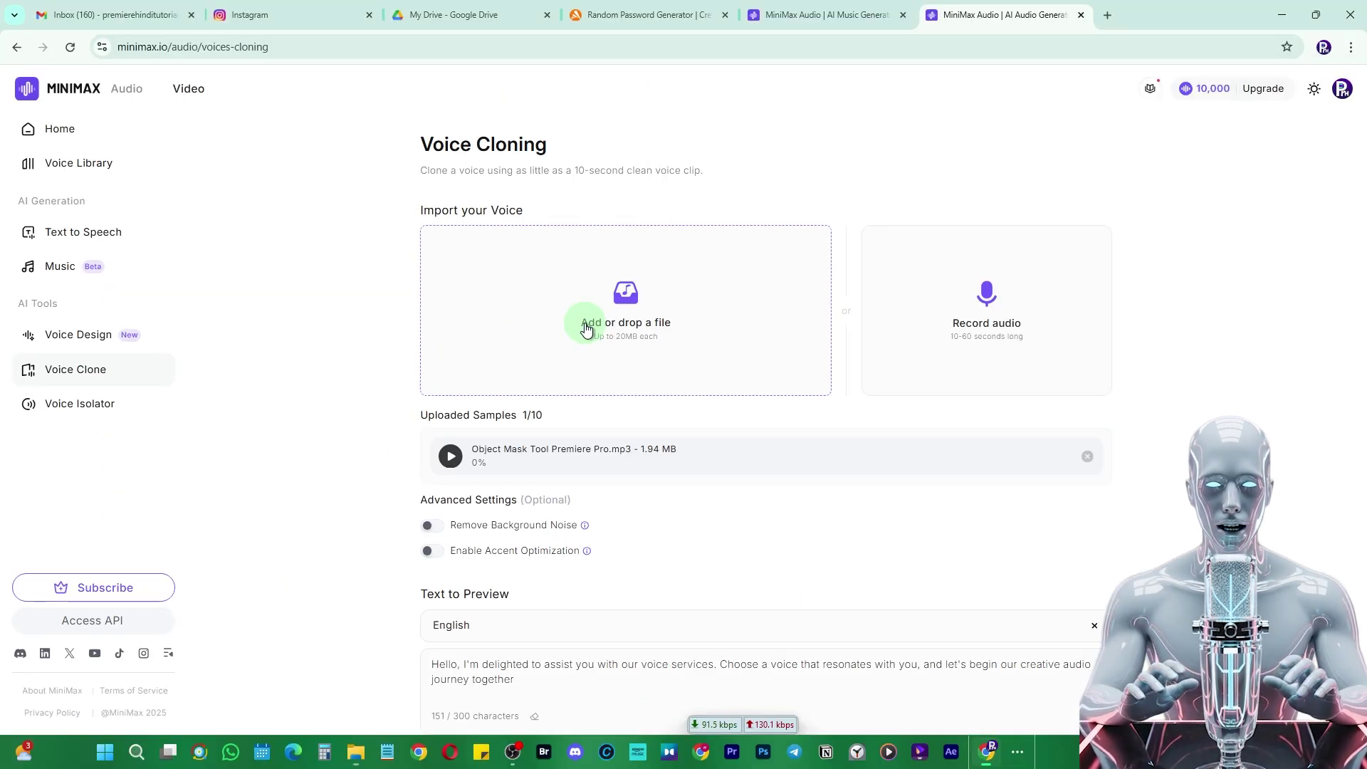
click(650, 477)
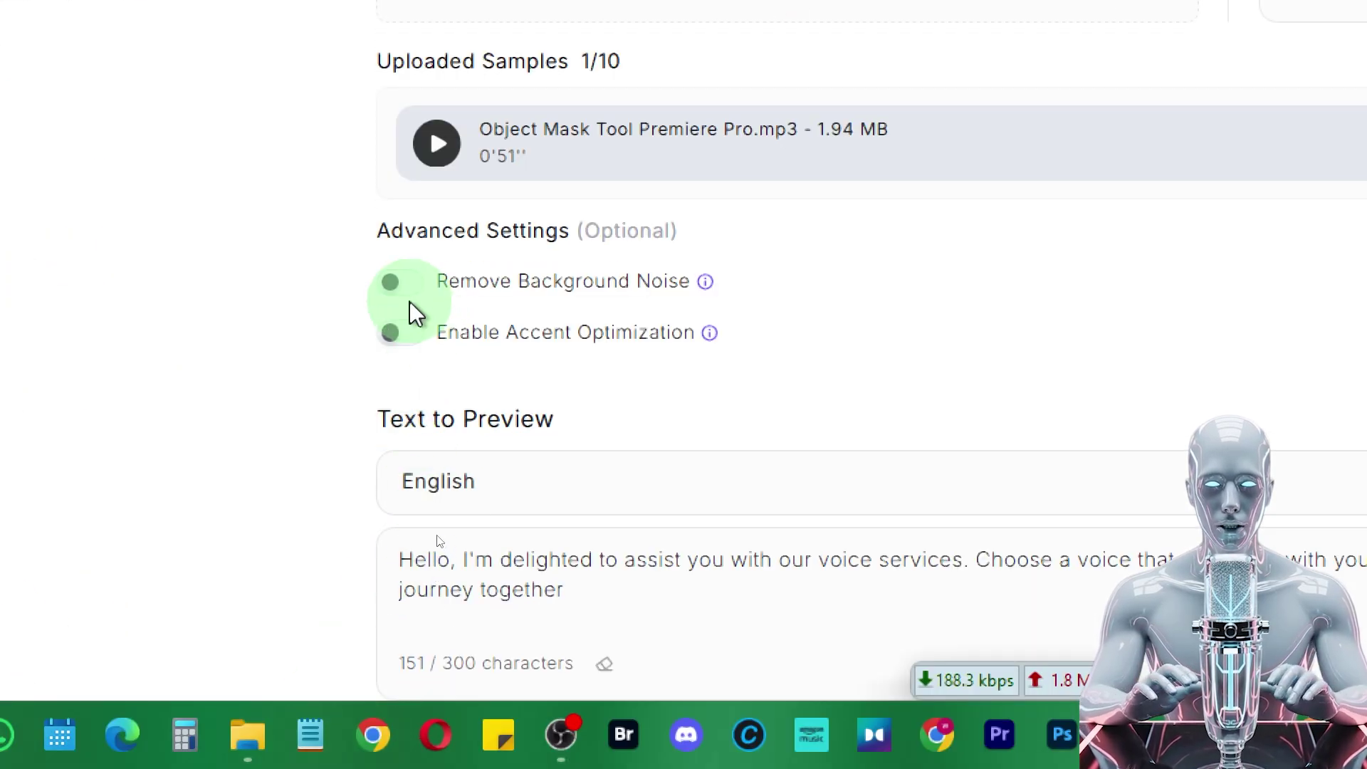
mouse_move(716, 299)
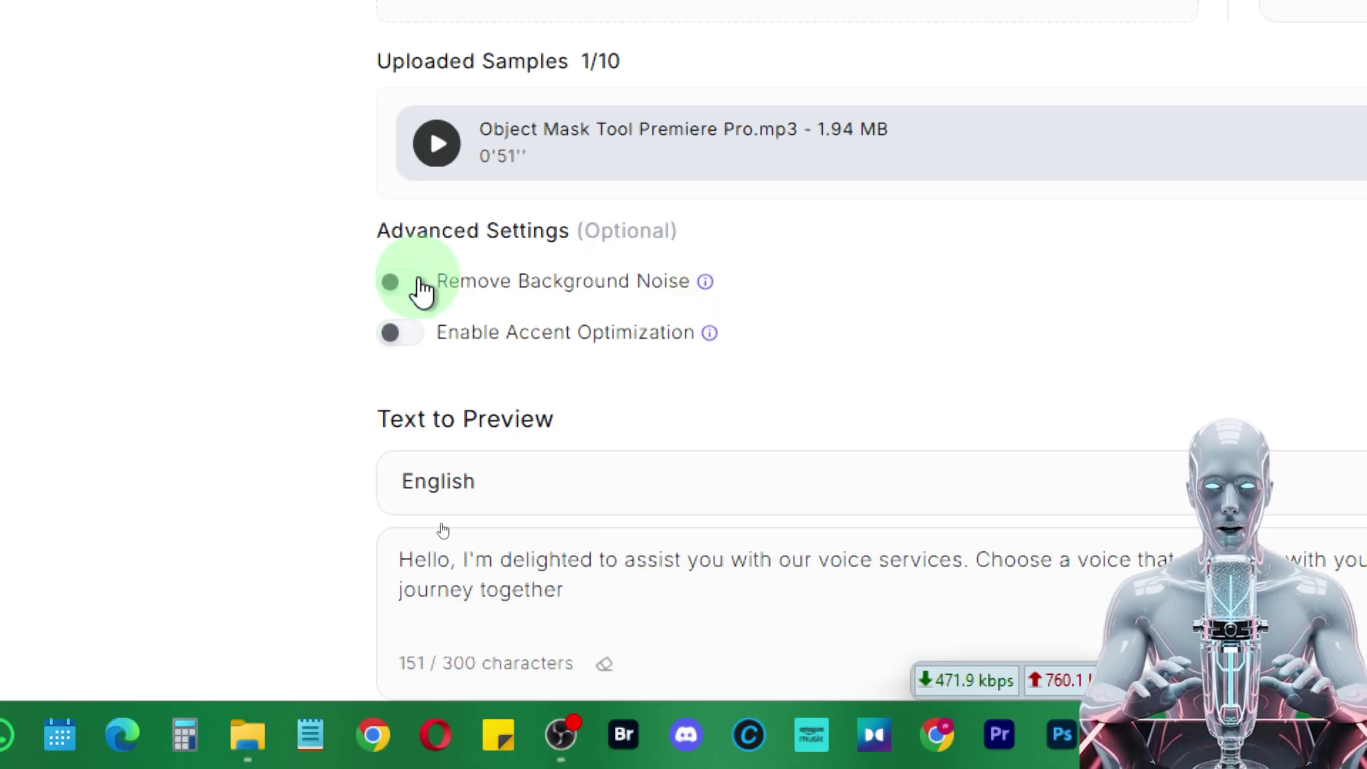
click(398, 294)
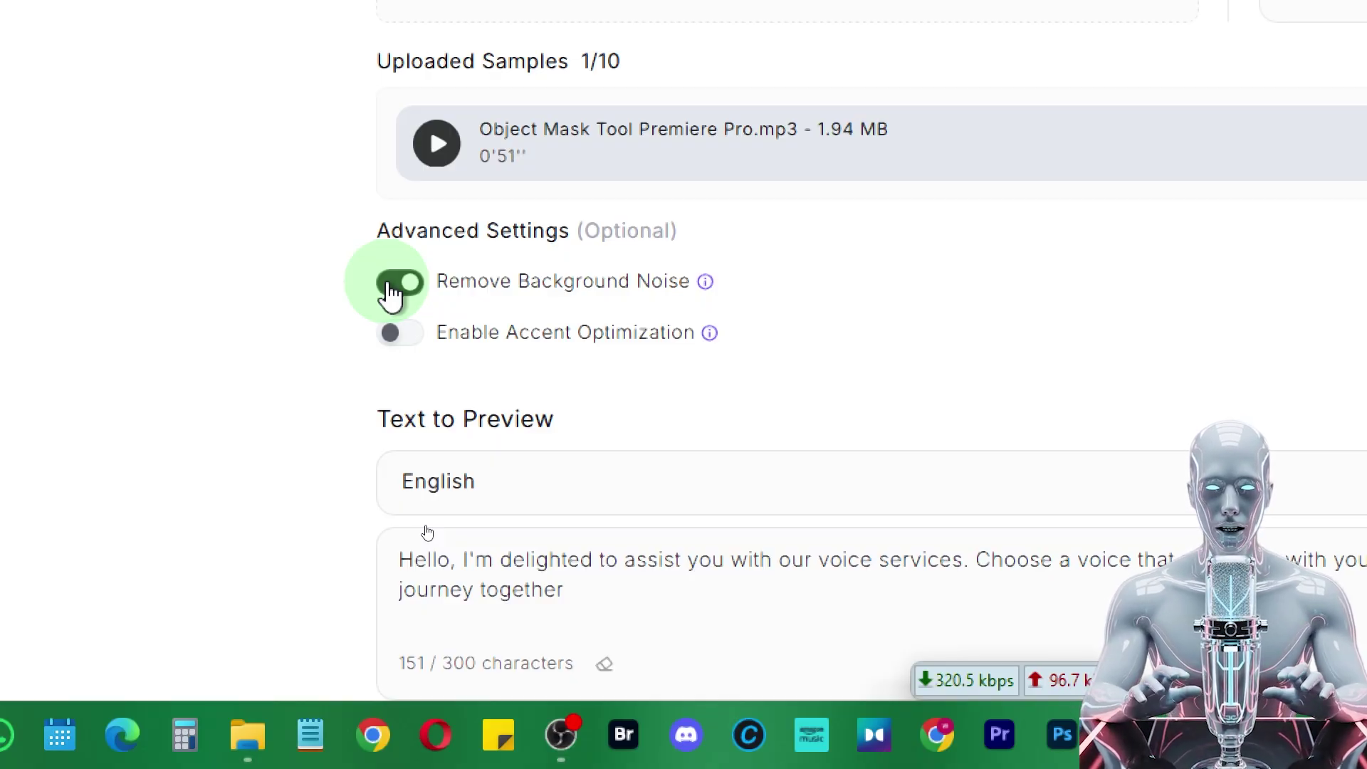
click(391, 289)
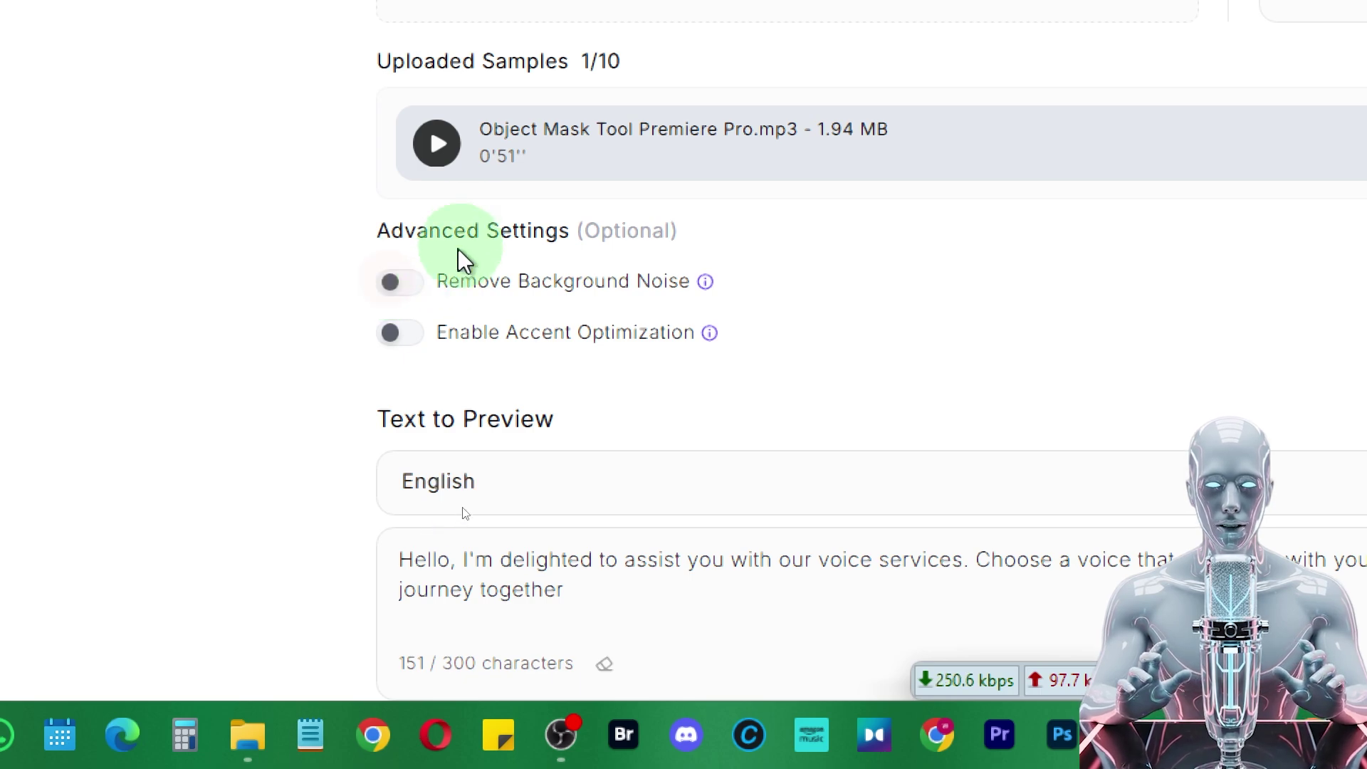
click(449, 142)
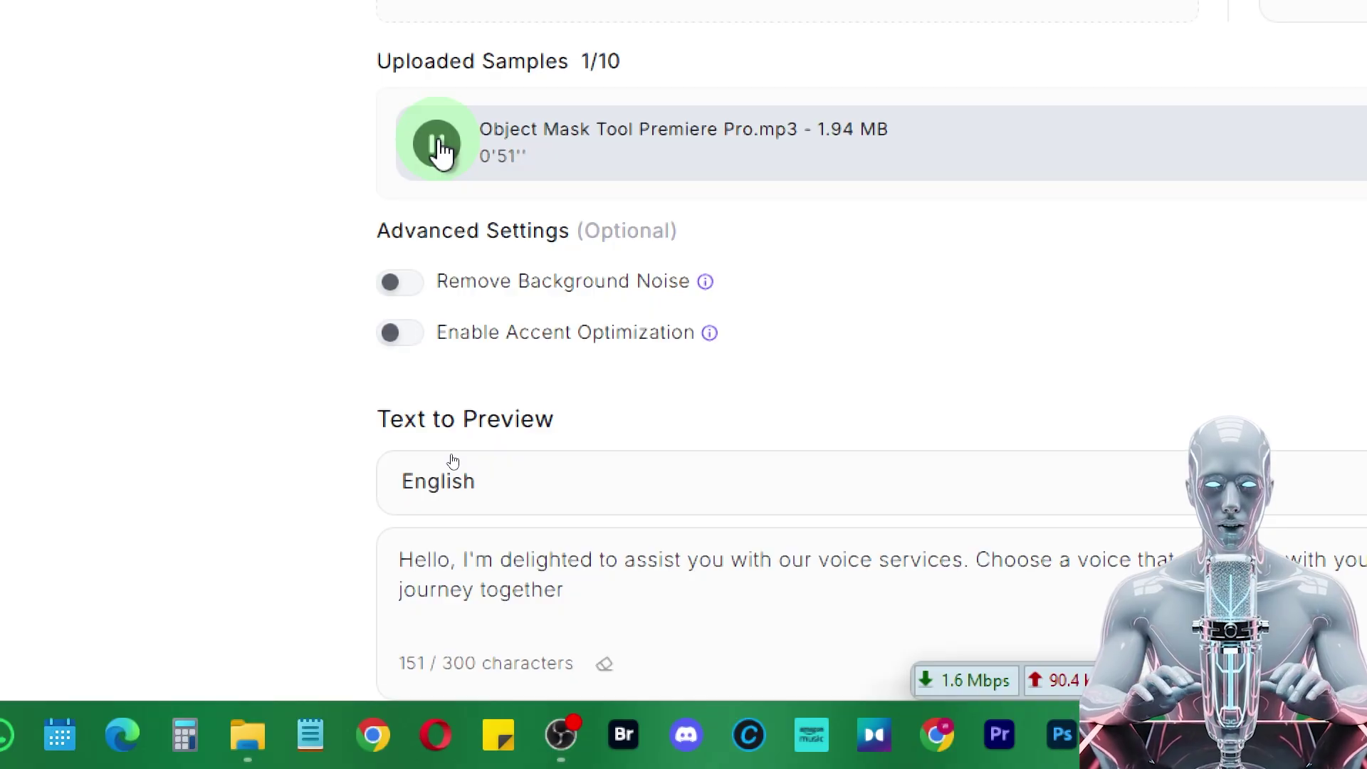
click(438, 146)
mouse_move(710, 354)
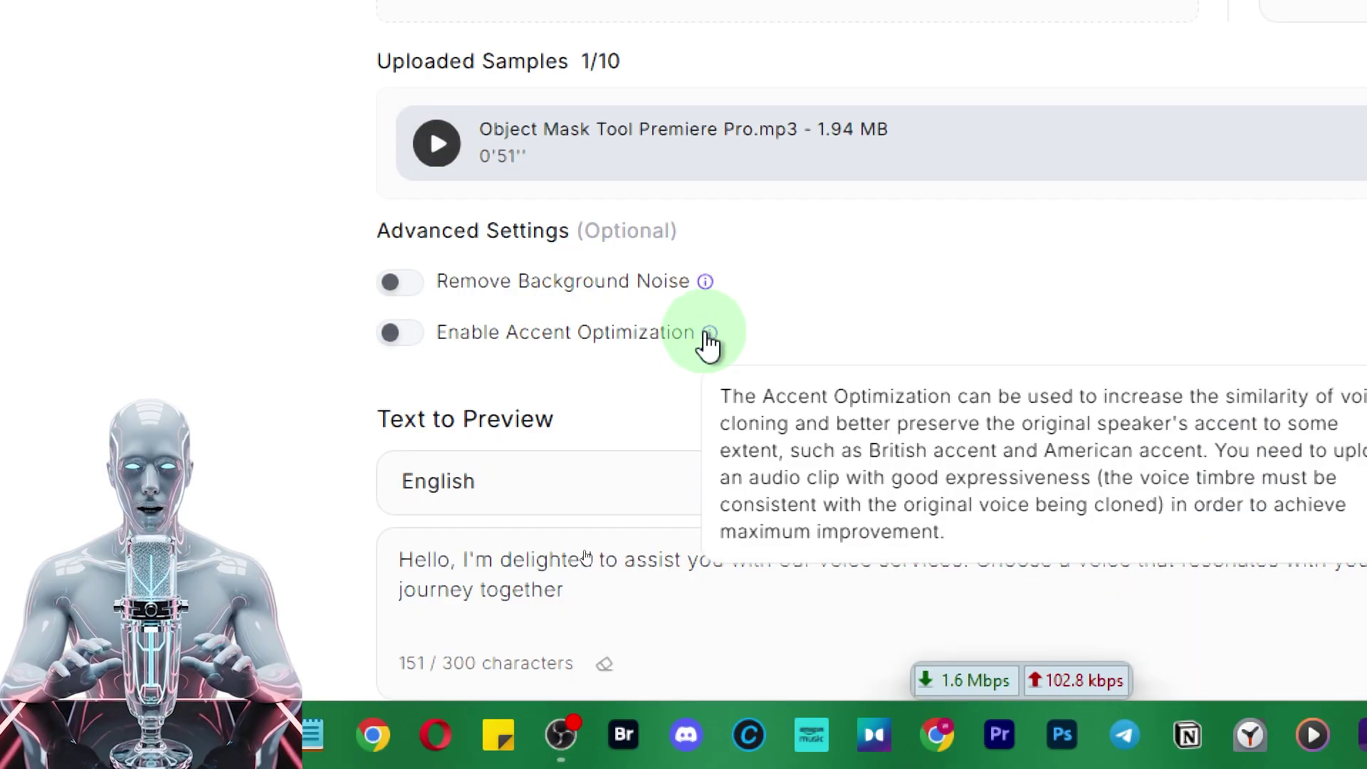
click(410, 332)
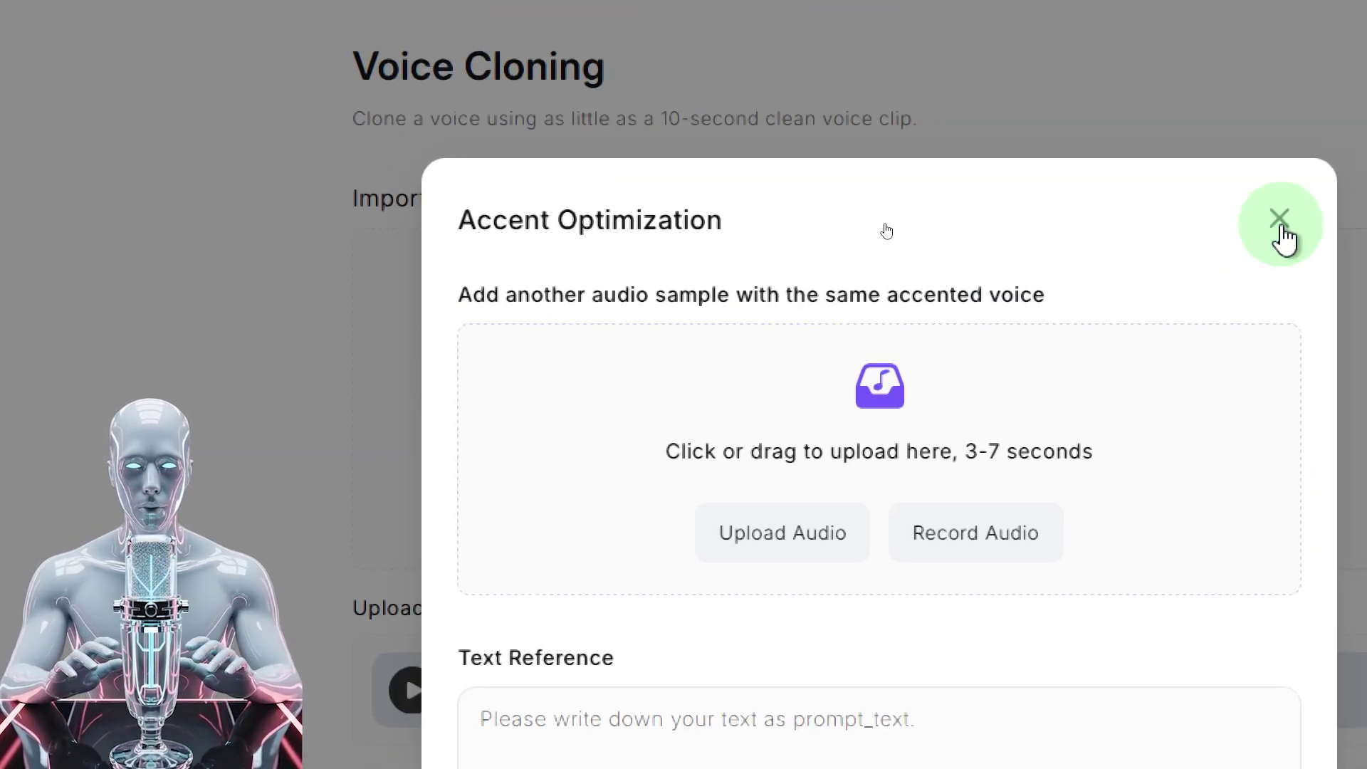
click(1281, 232)
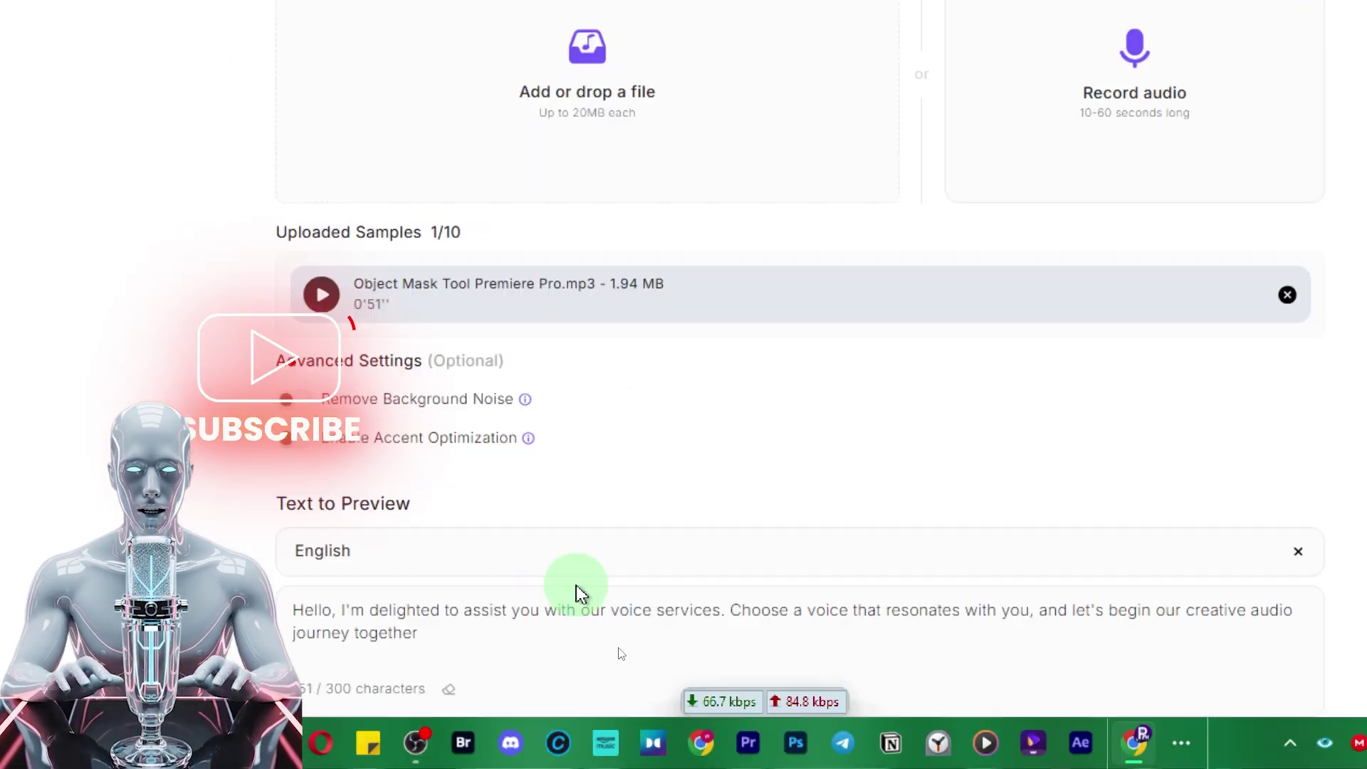
- Accept the sample rights confirmation and generate a voice clone preview
scroll(1366, 451, down, 3)
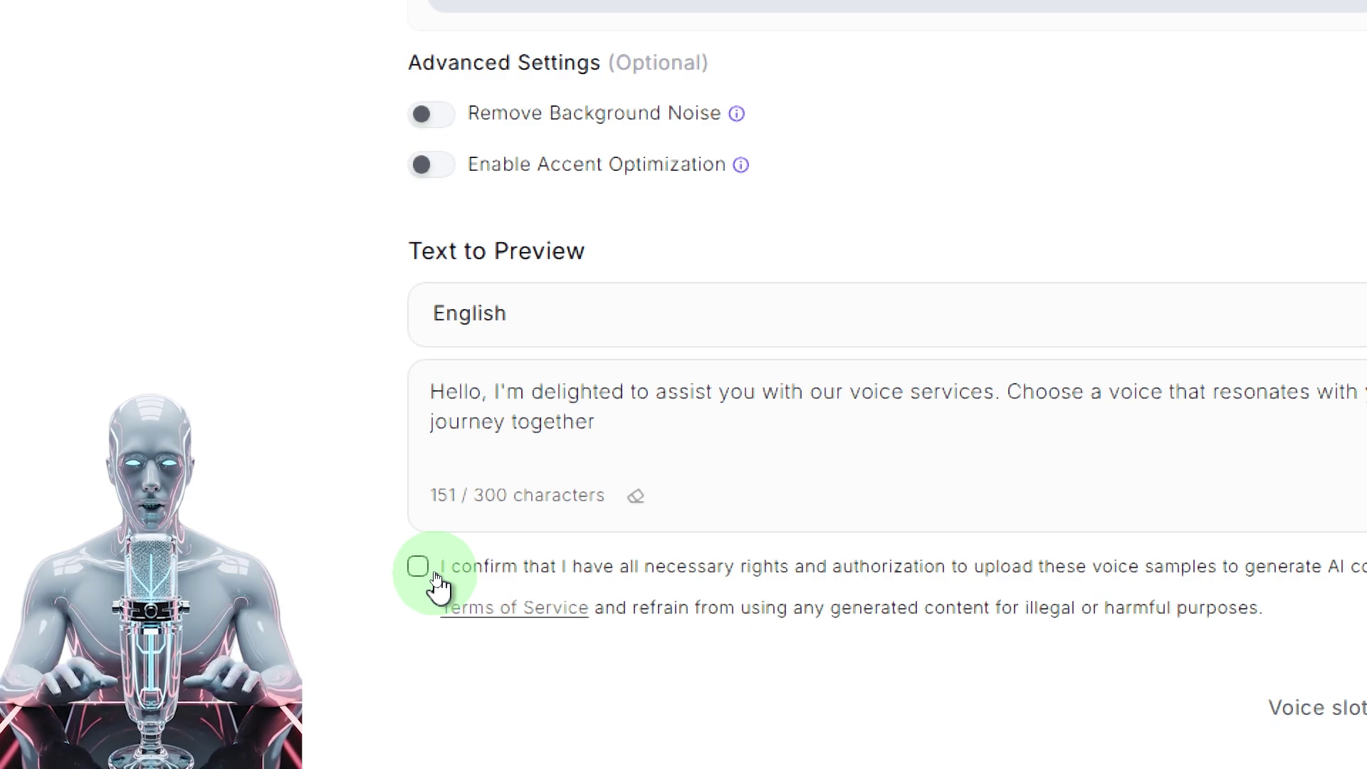
click(419, 568)
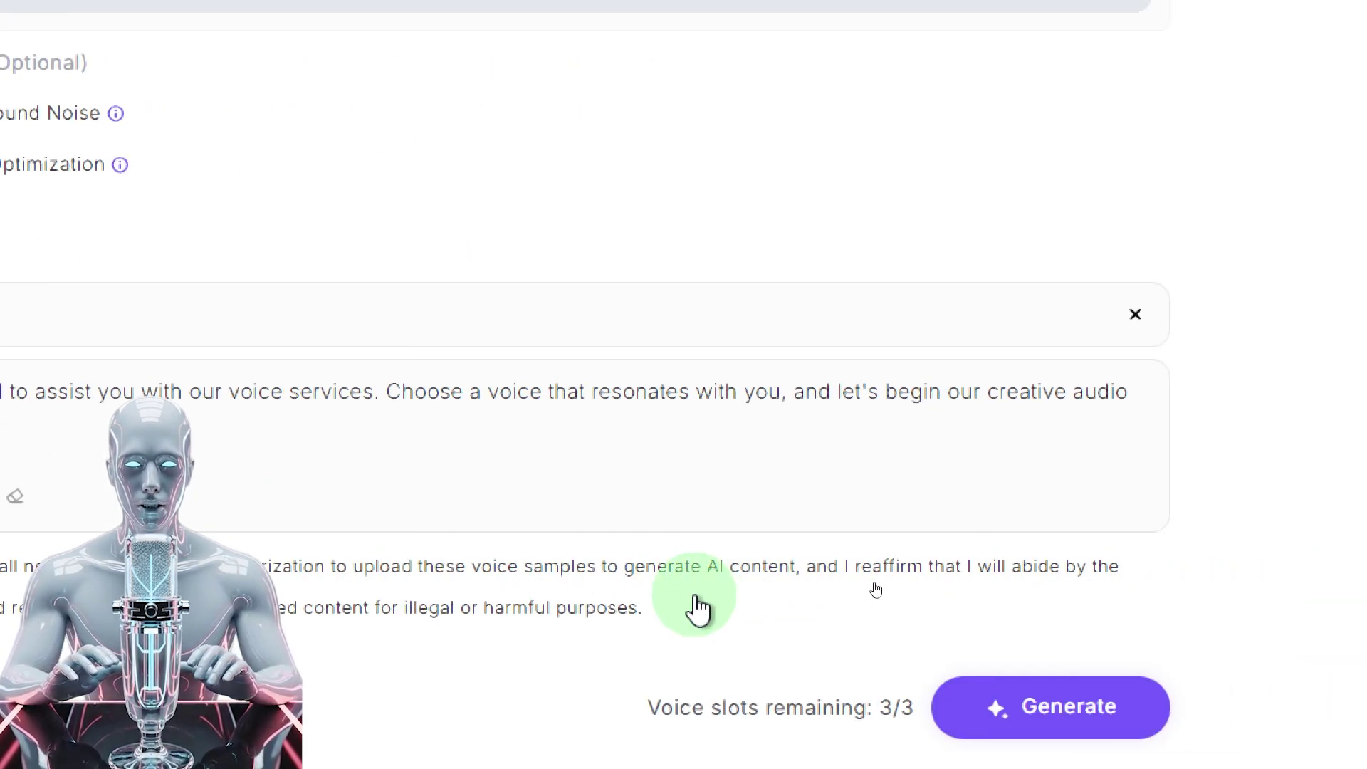
click(1070, 710)
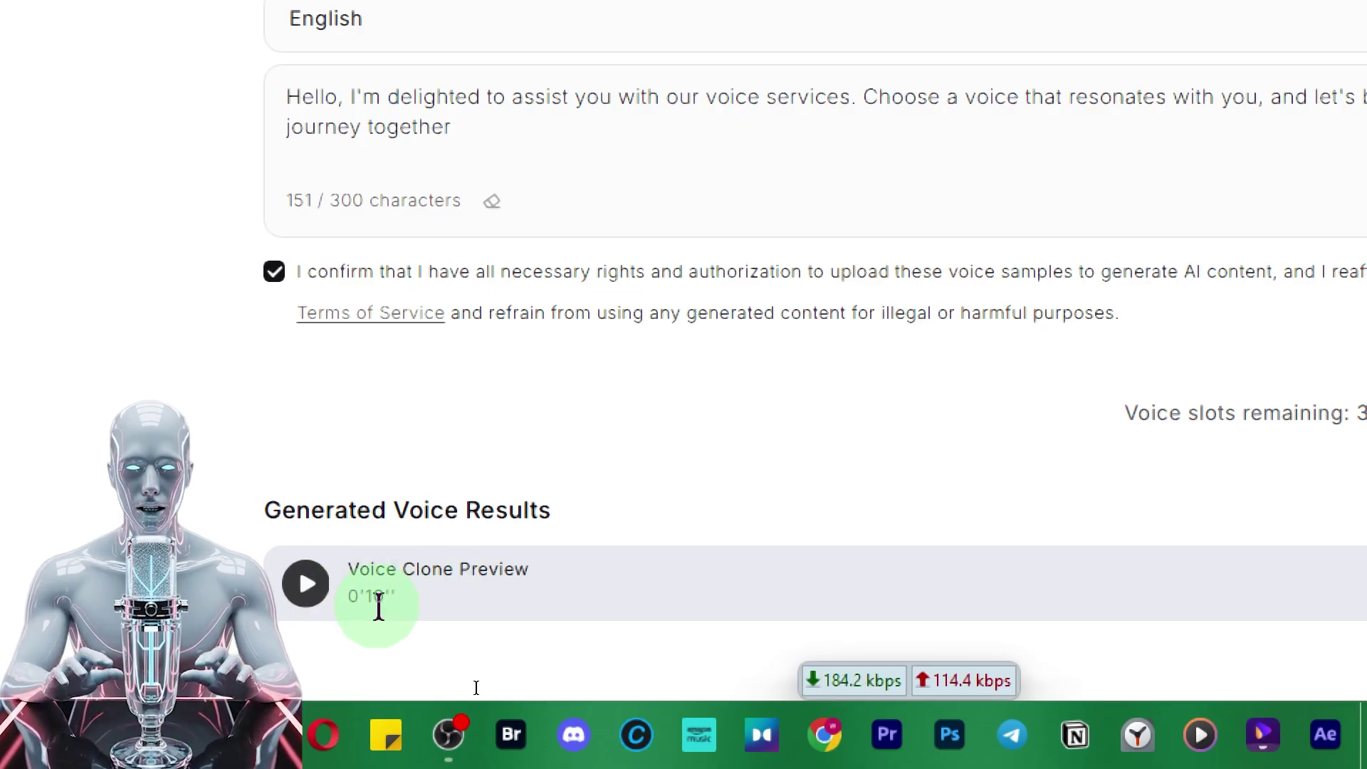
click(313, 598)
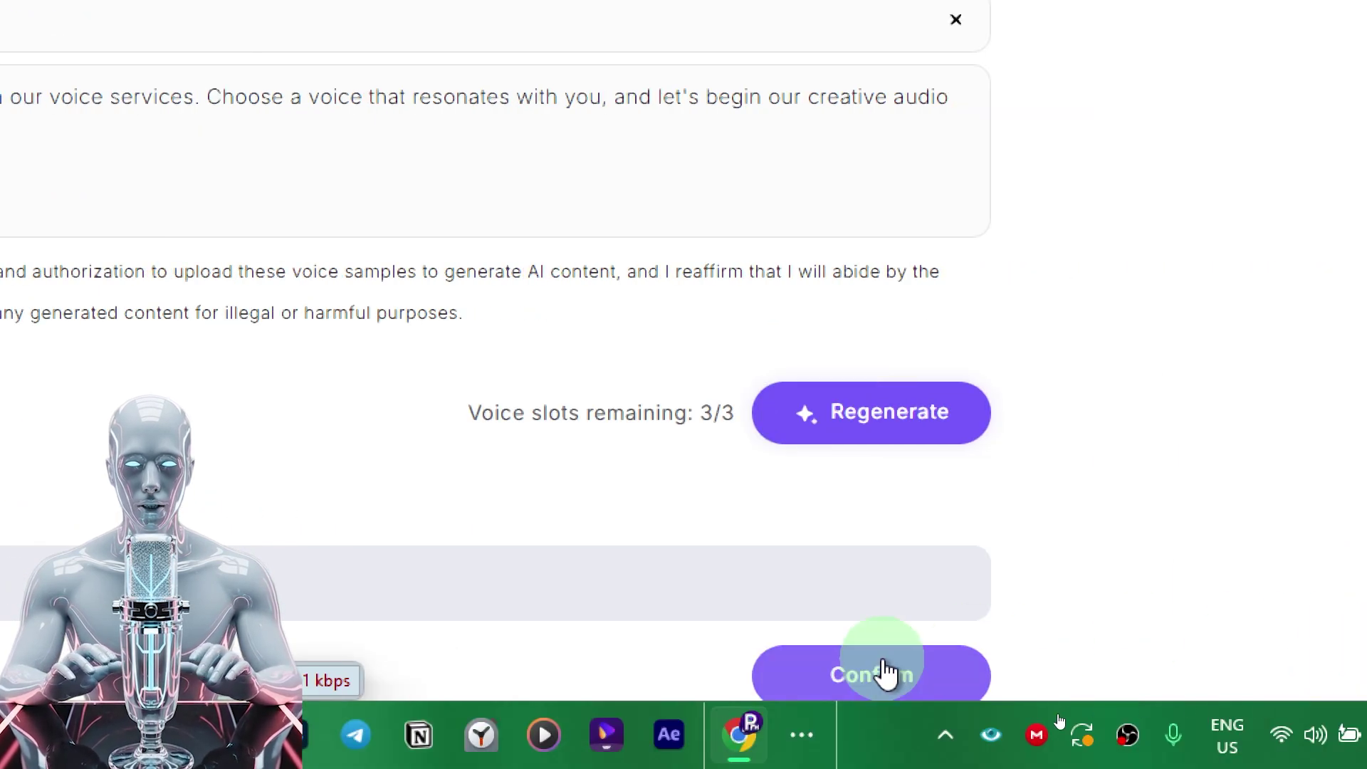
click(898, 689)
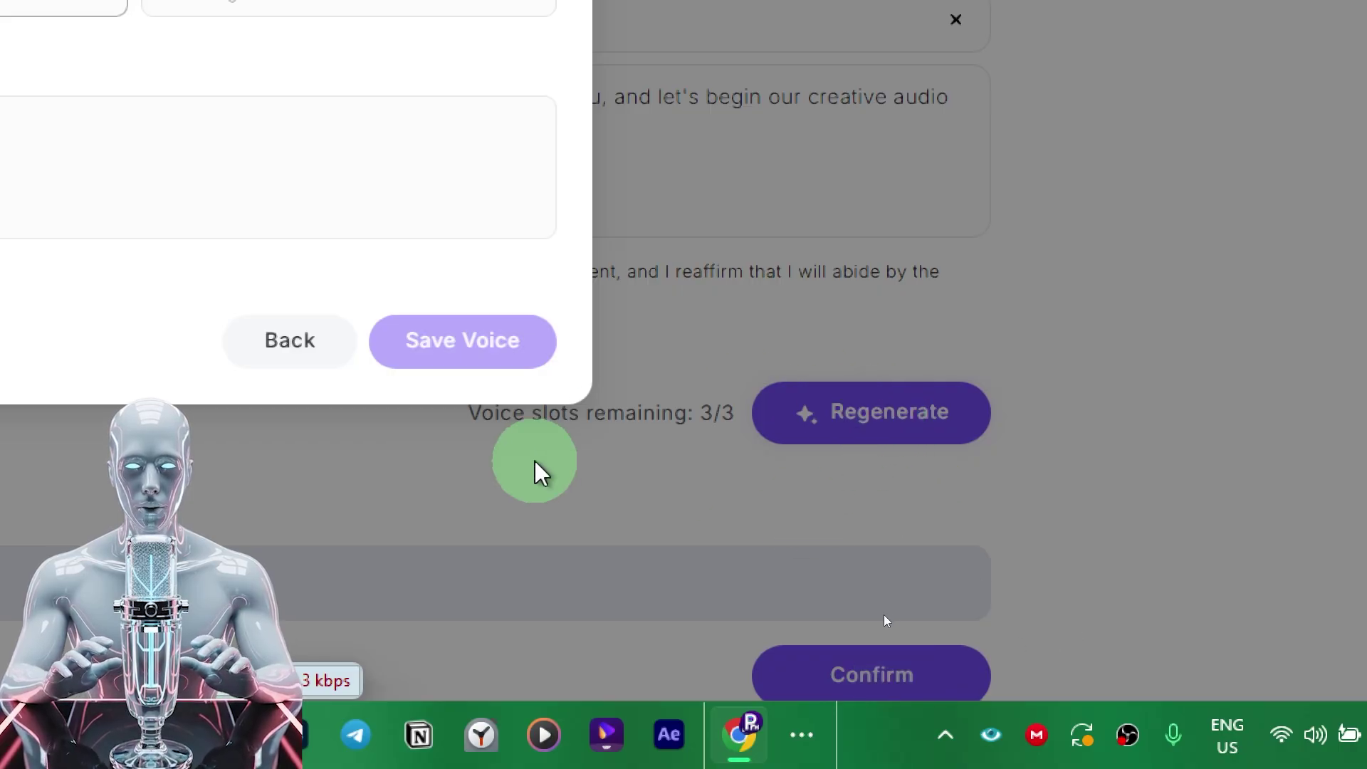
- Regenerate the preview, listen to it, and proceed to Voice Registration
click(311, 365)
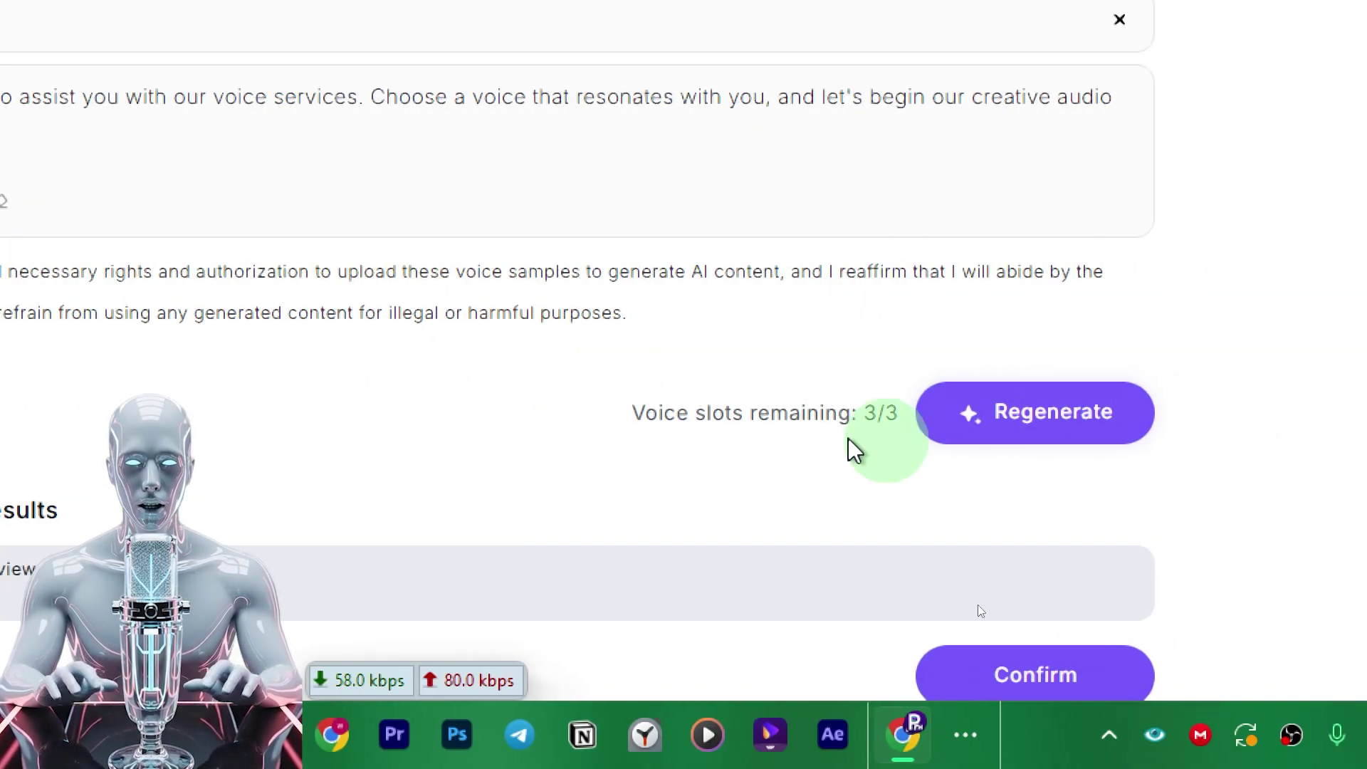
click(1040, 427)
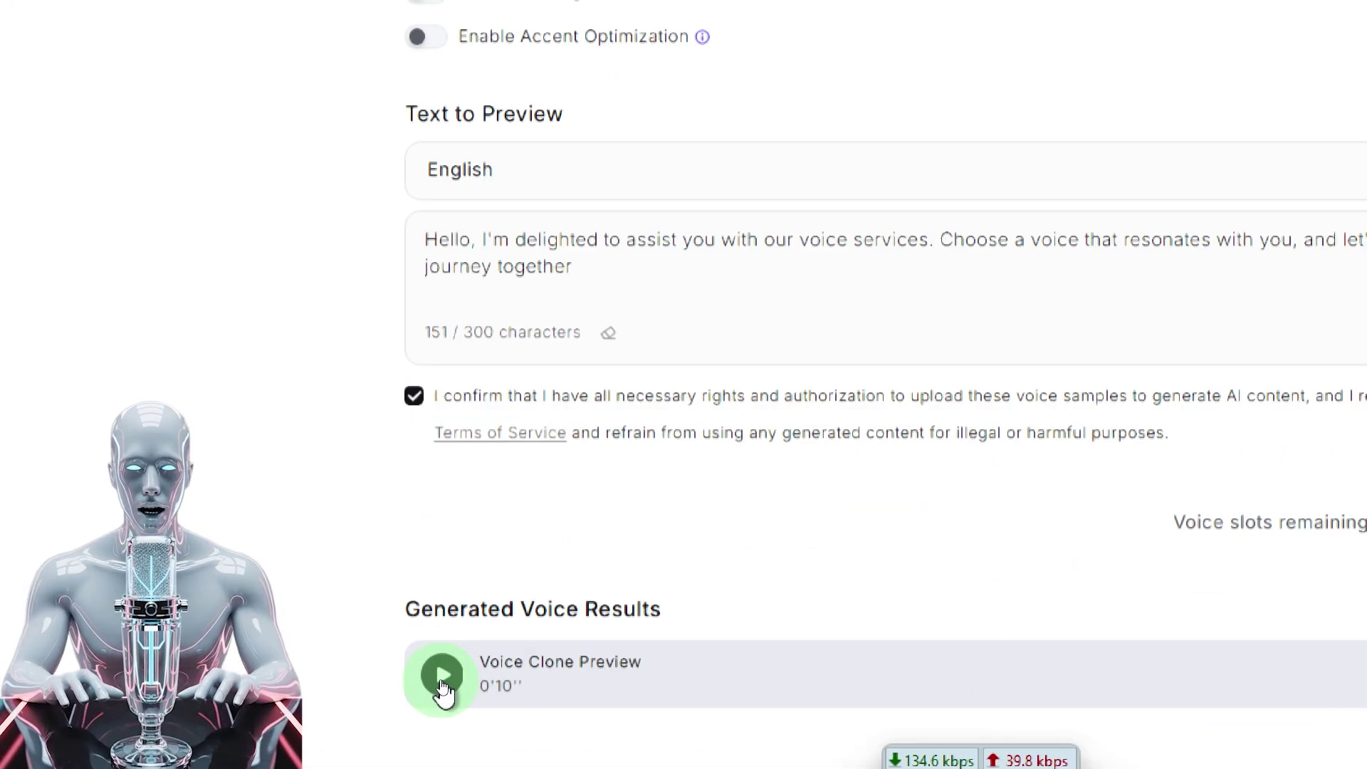
click(443, 674)
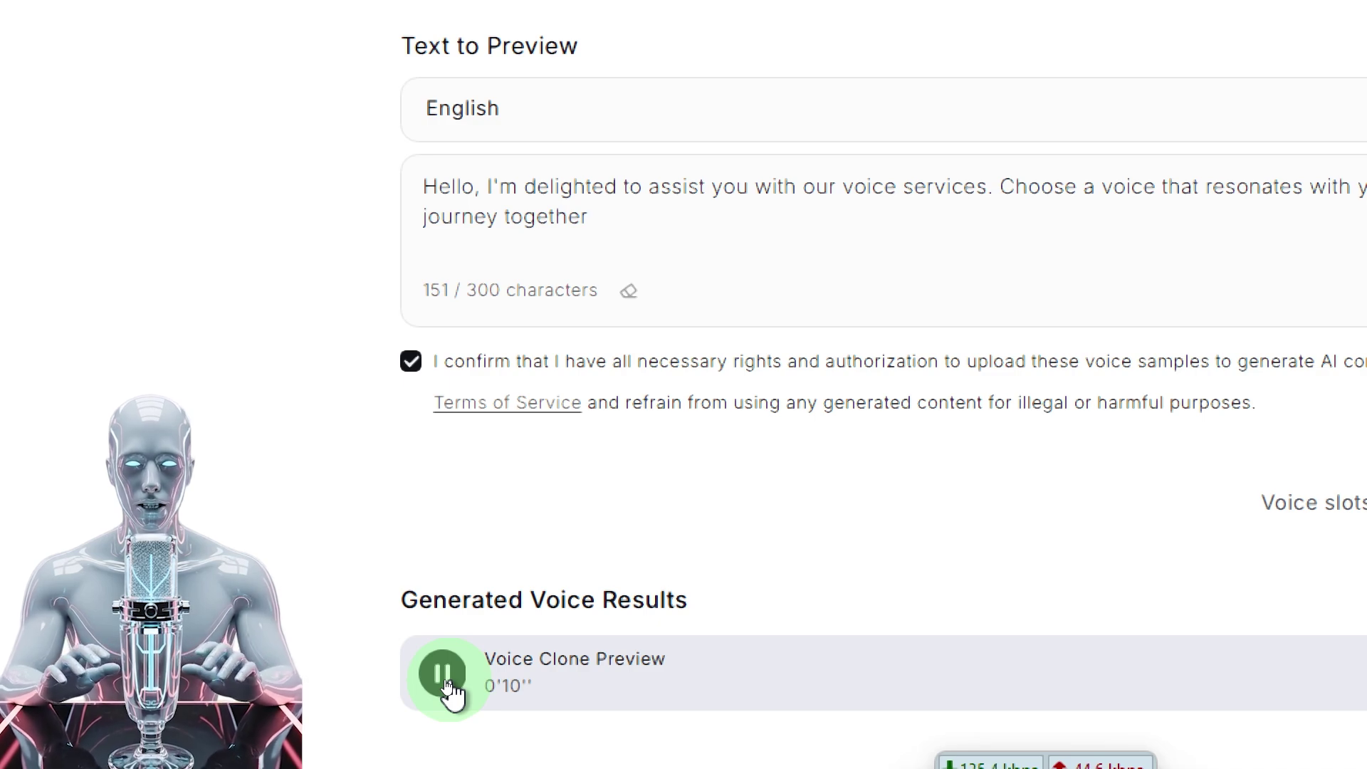
click(443, 674)
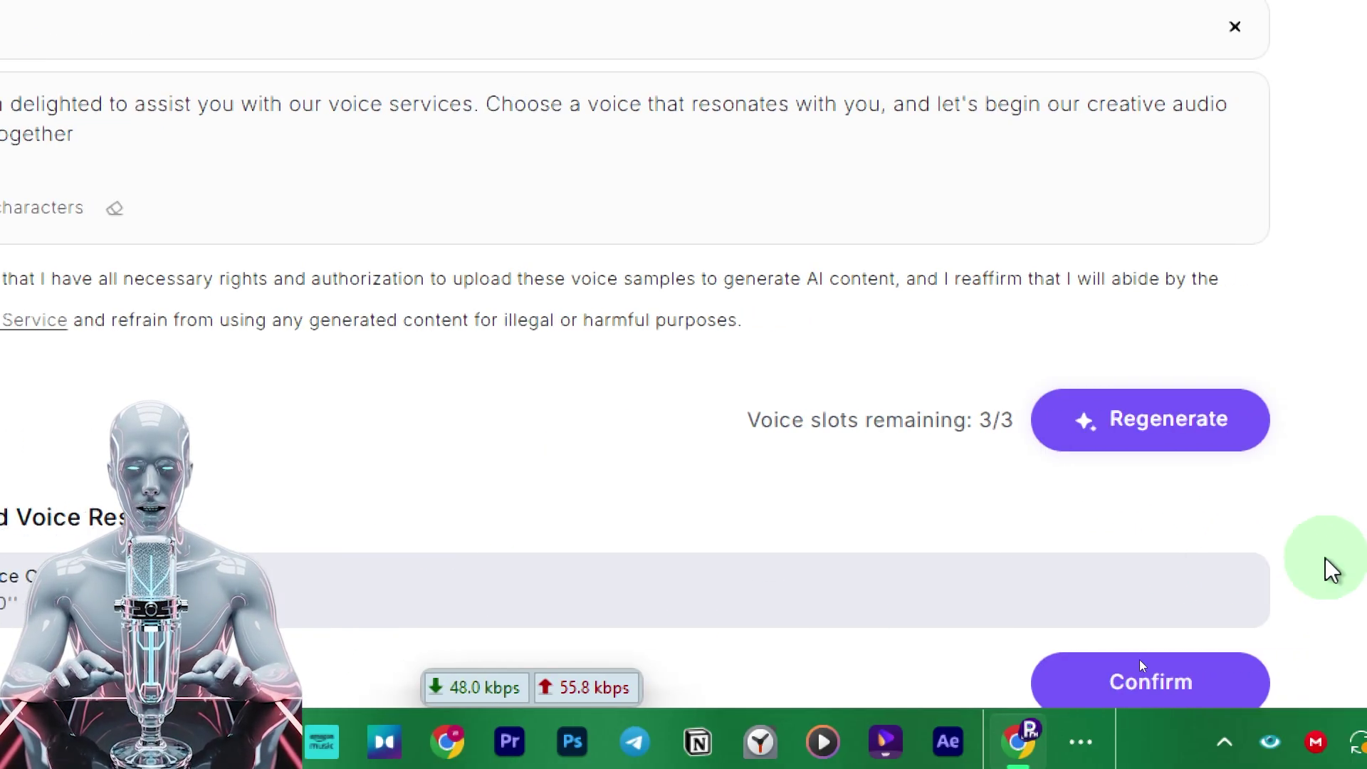
click(1170, 680)
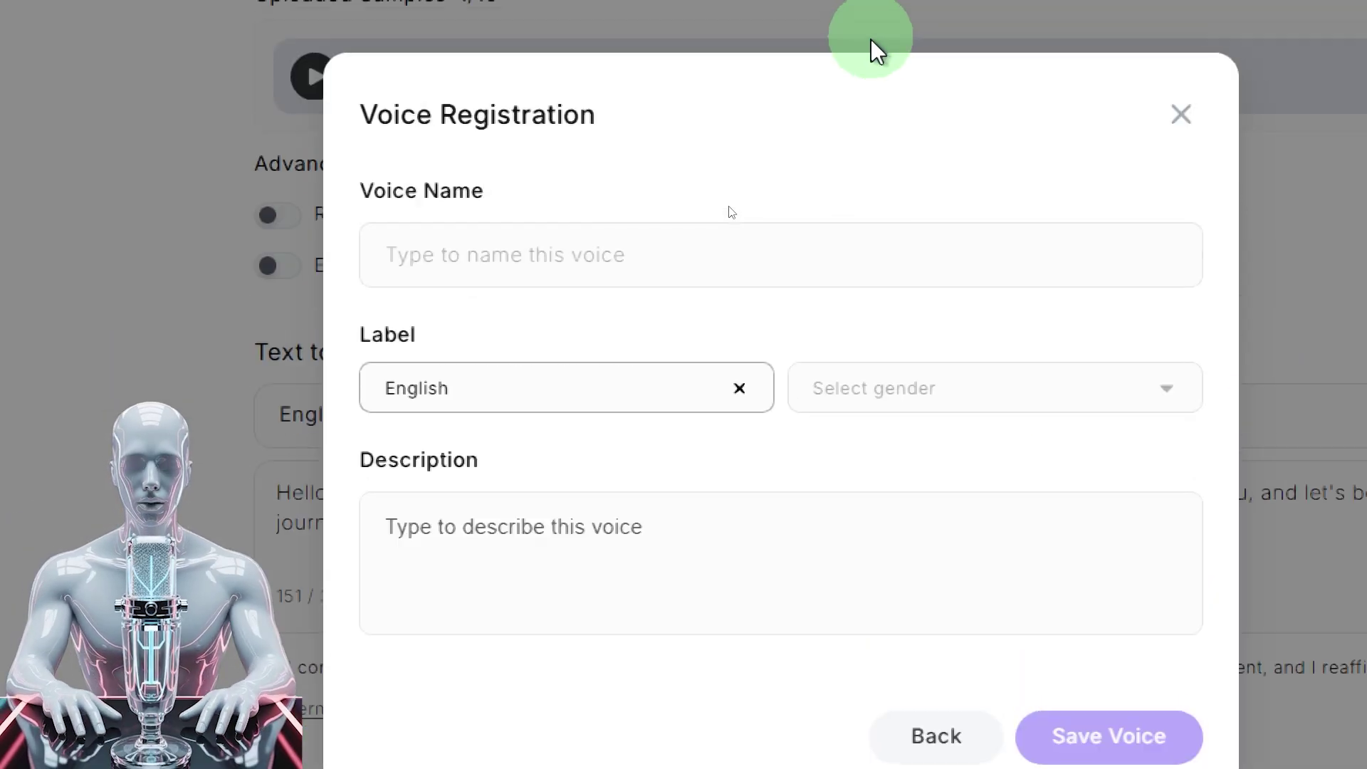
- Name the cloned voice 'H' and set its gender to Male
click(659, 268)
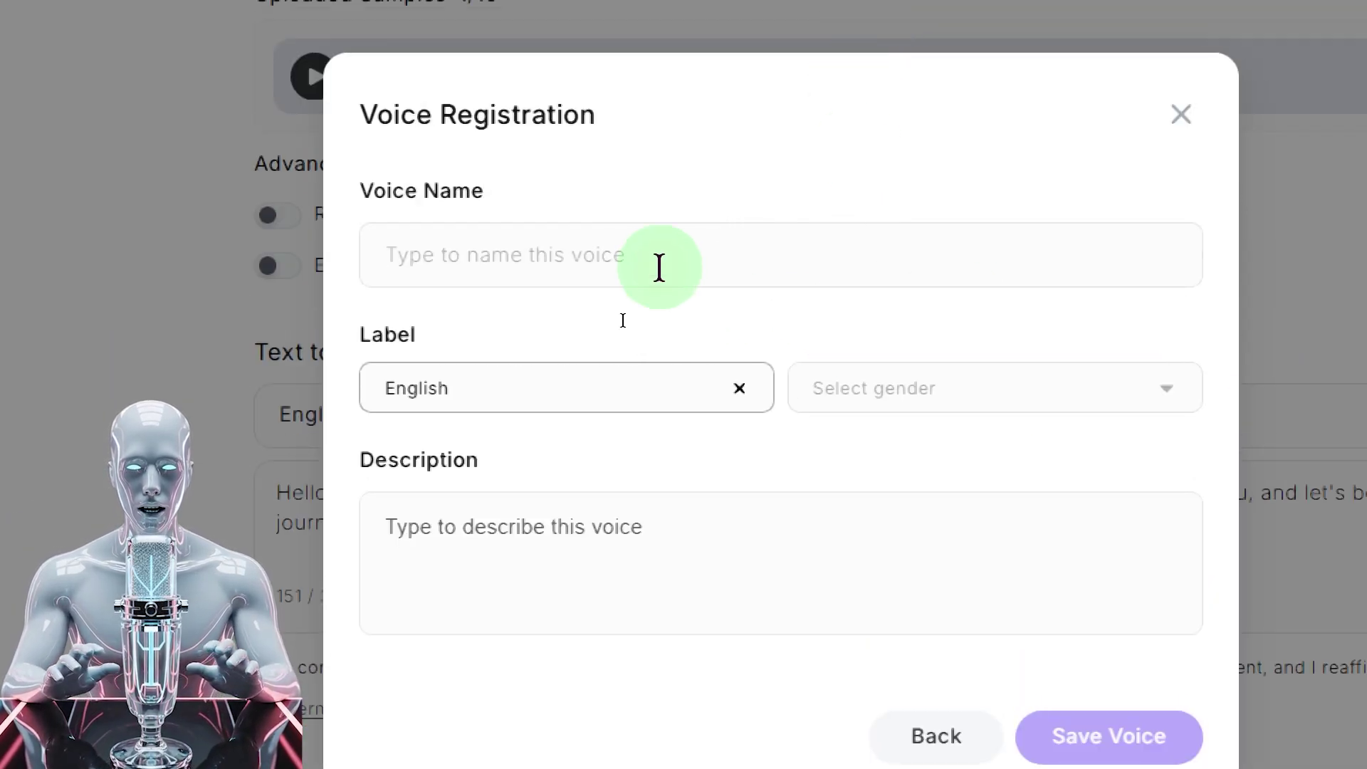
text(H)
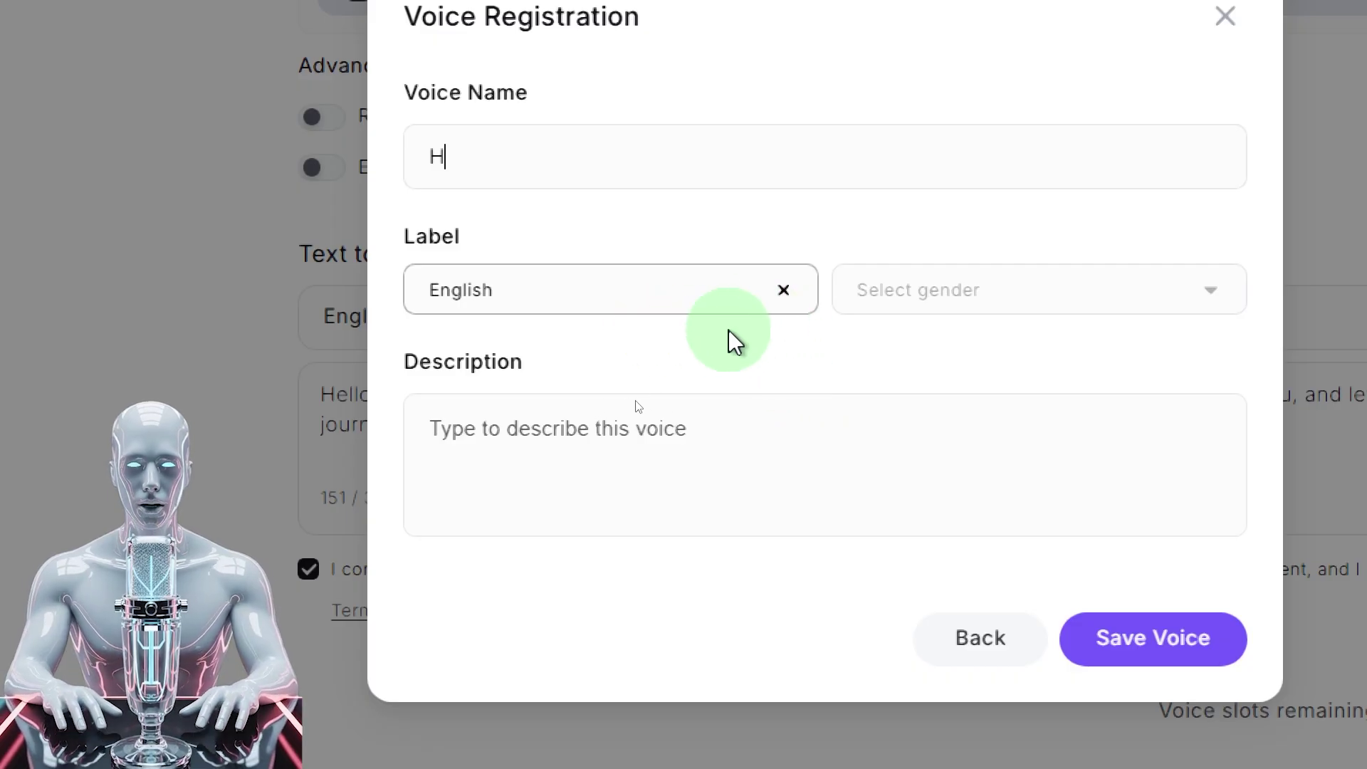
click(1212, 295)
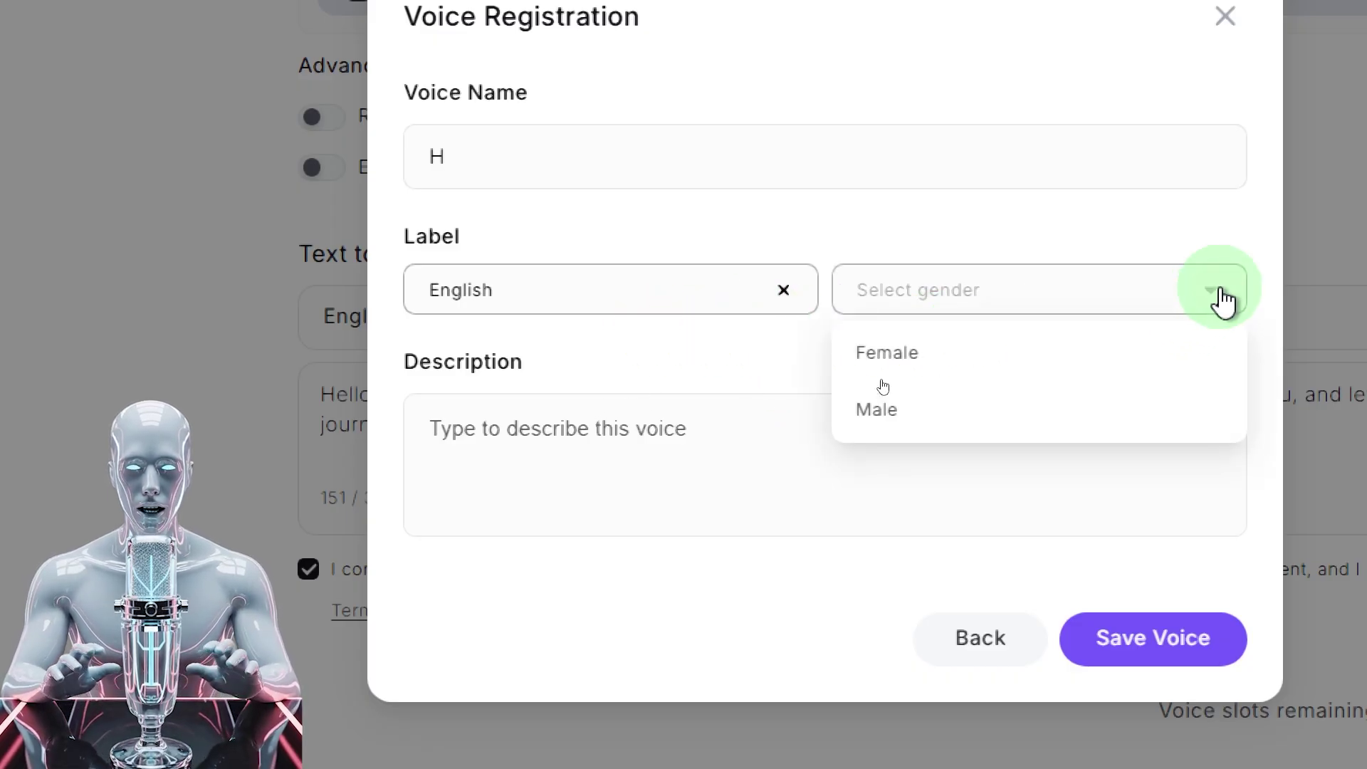
click(961, 409)
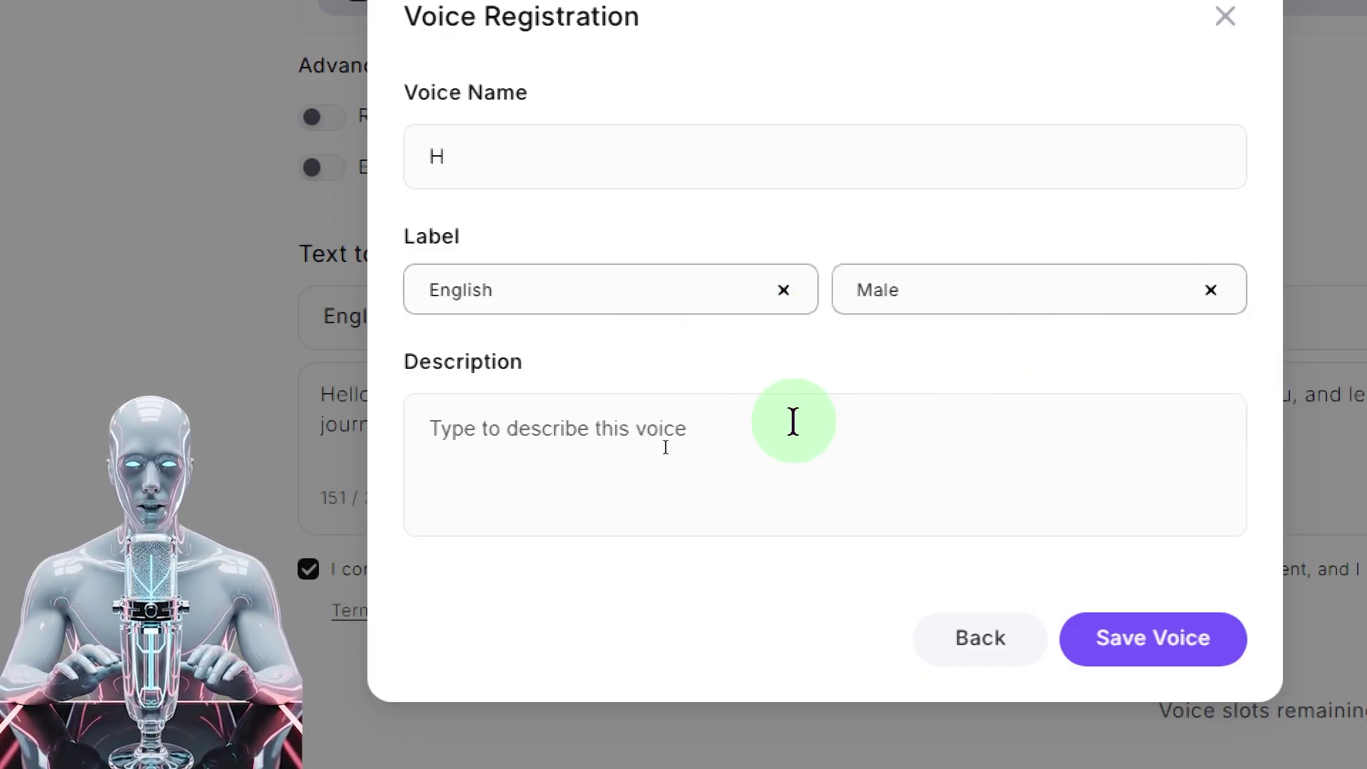
click(460, 458)
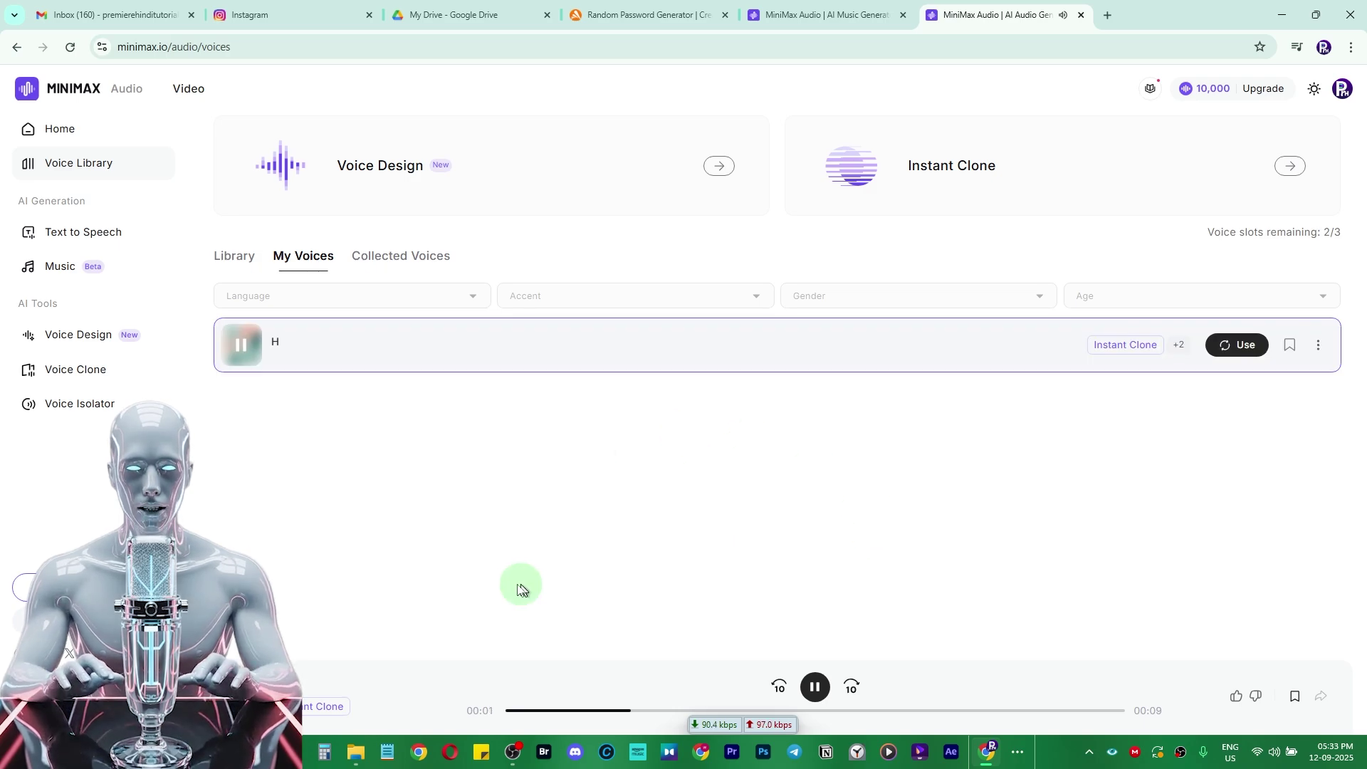
- Bookmark voice H and use it in the Text to Speech editor
click(816, 688)
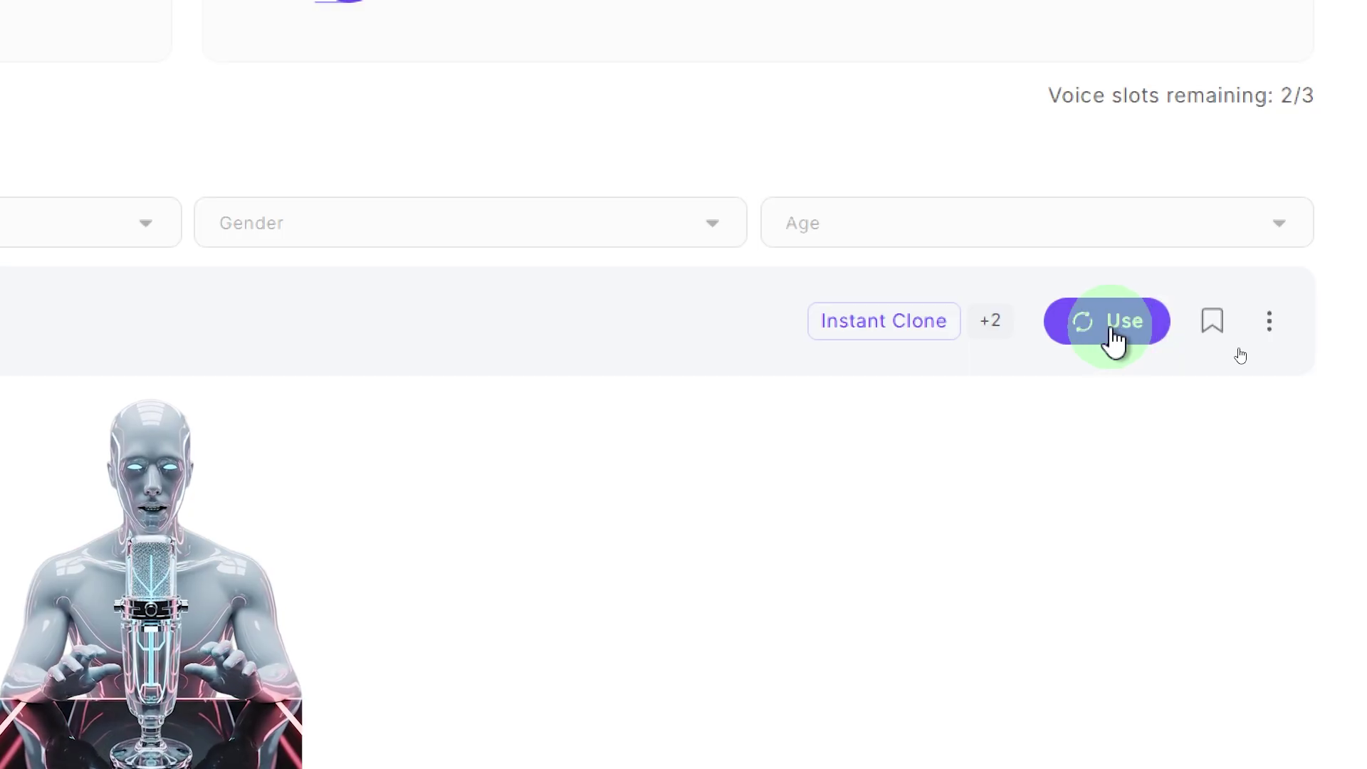
click(1212, 329)
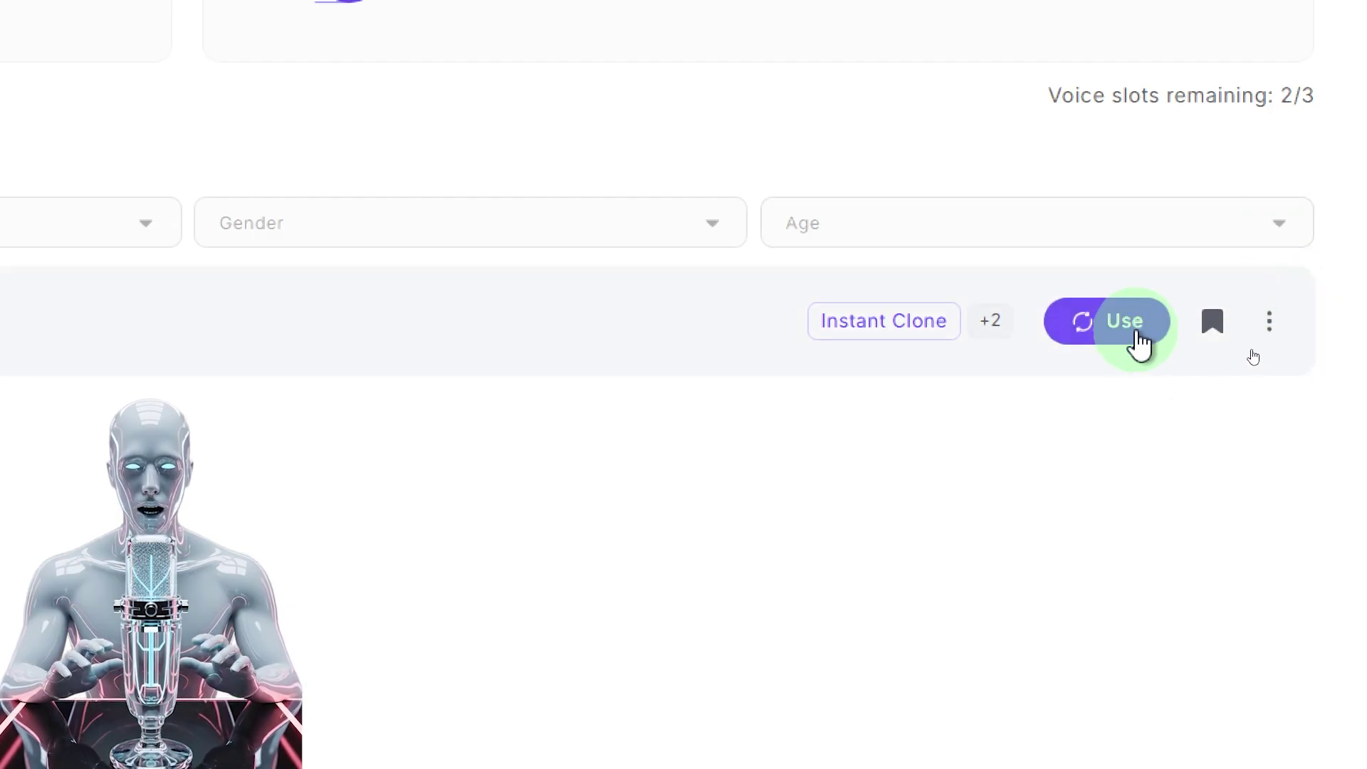
click(1019, 444)
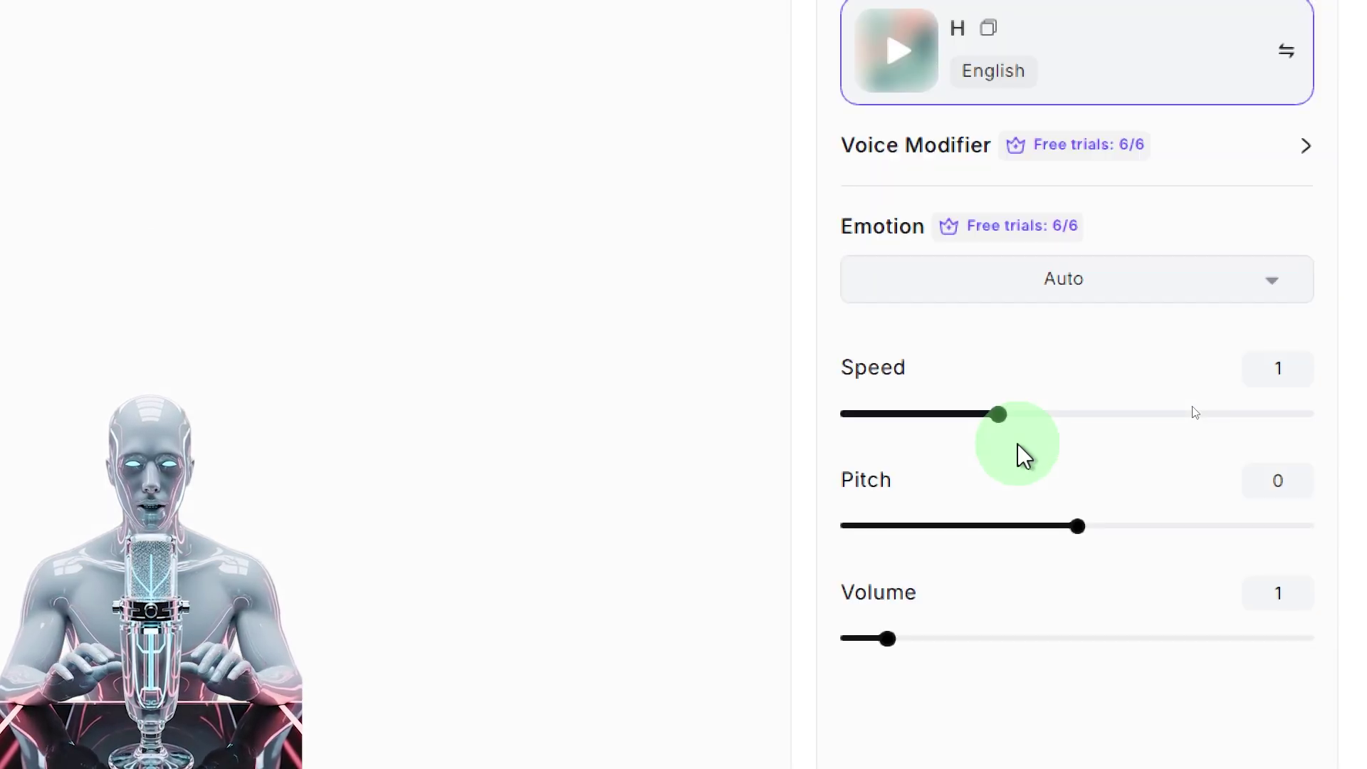
scroll(1019, 455, up, 4)
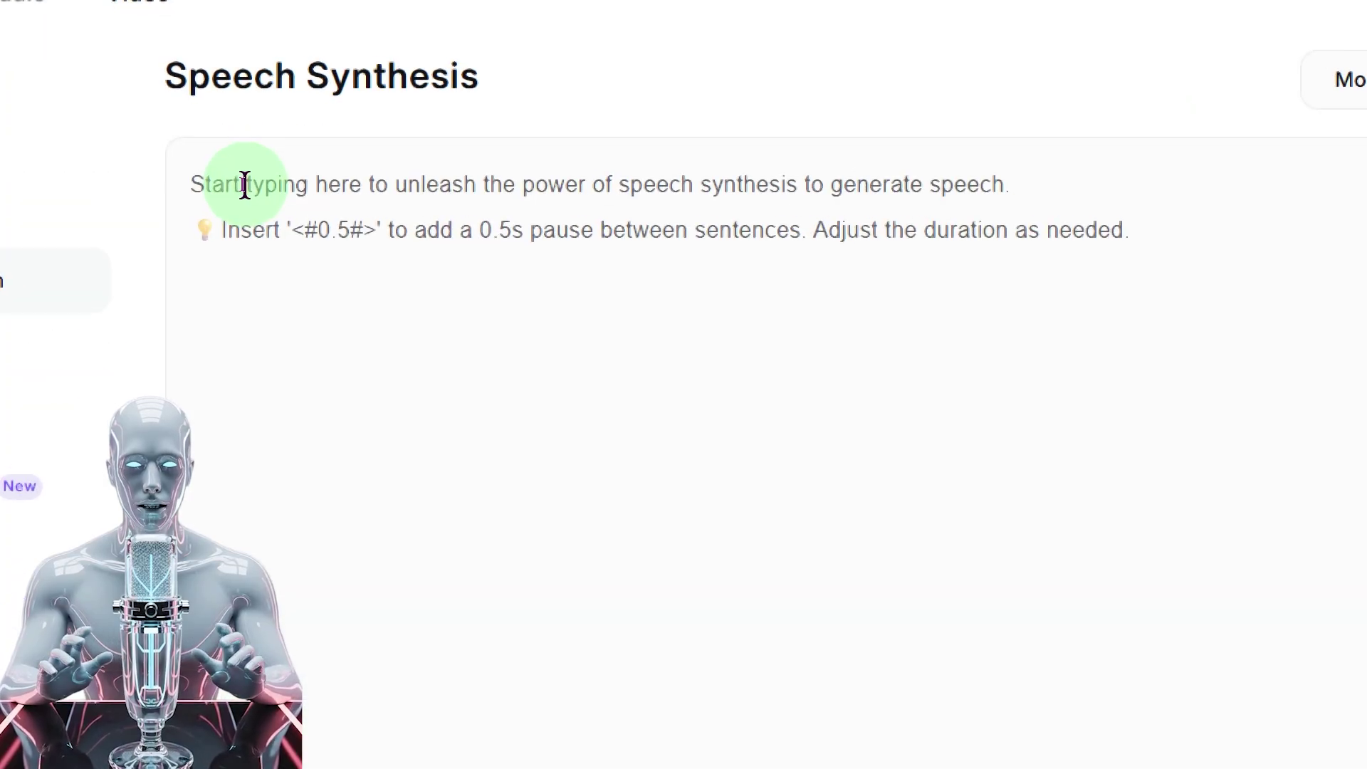
- Paste the seven-line free AI image tool script, leaving the language as English
click(244, 184)
key(ctrl+v)
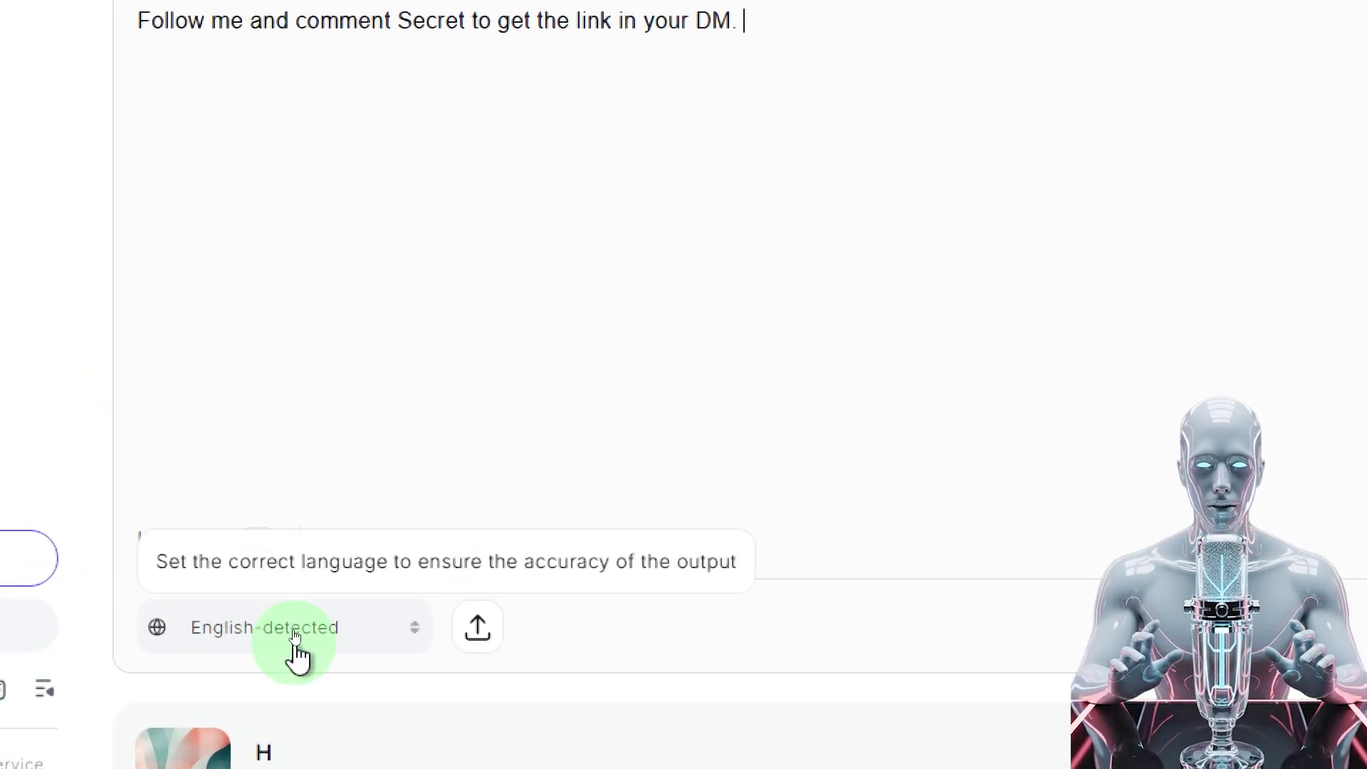
click(357, 637)
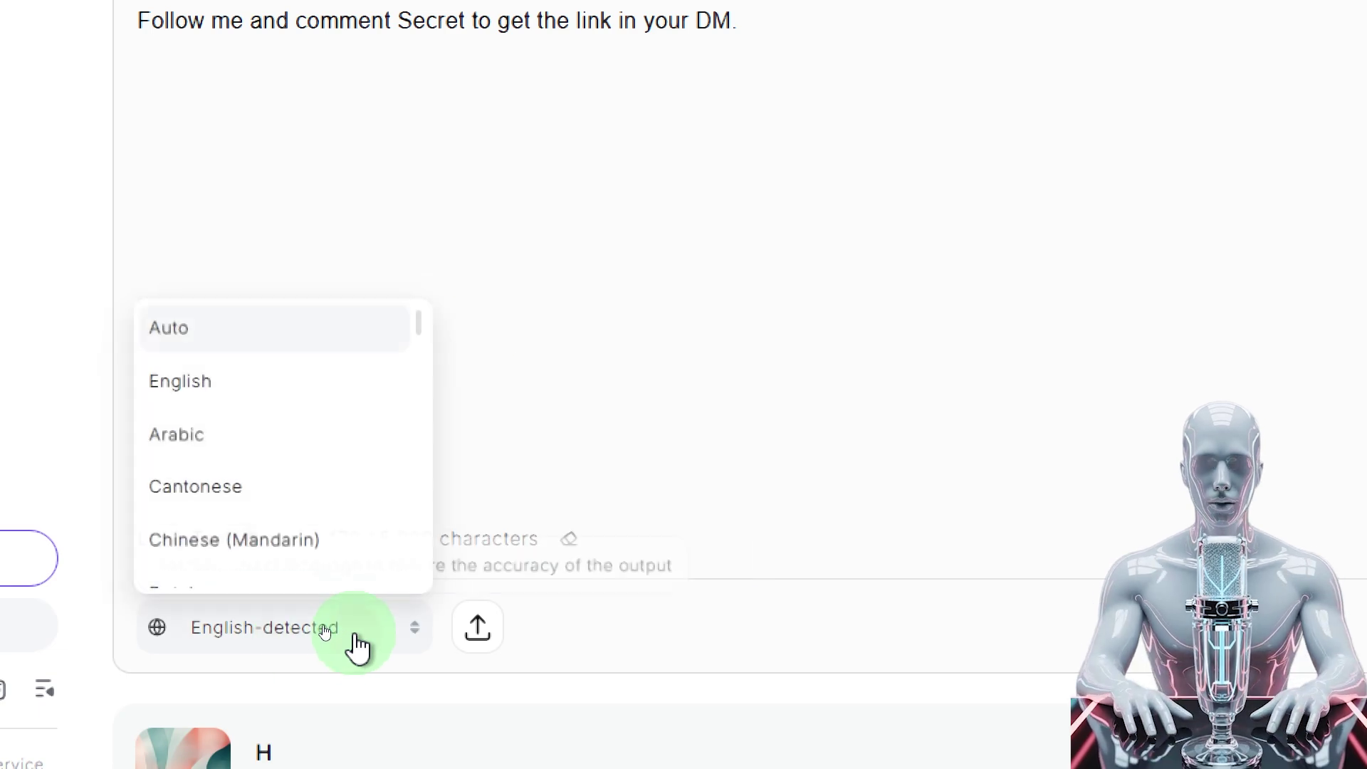
click(471, 71)
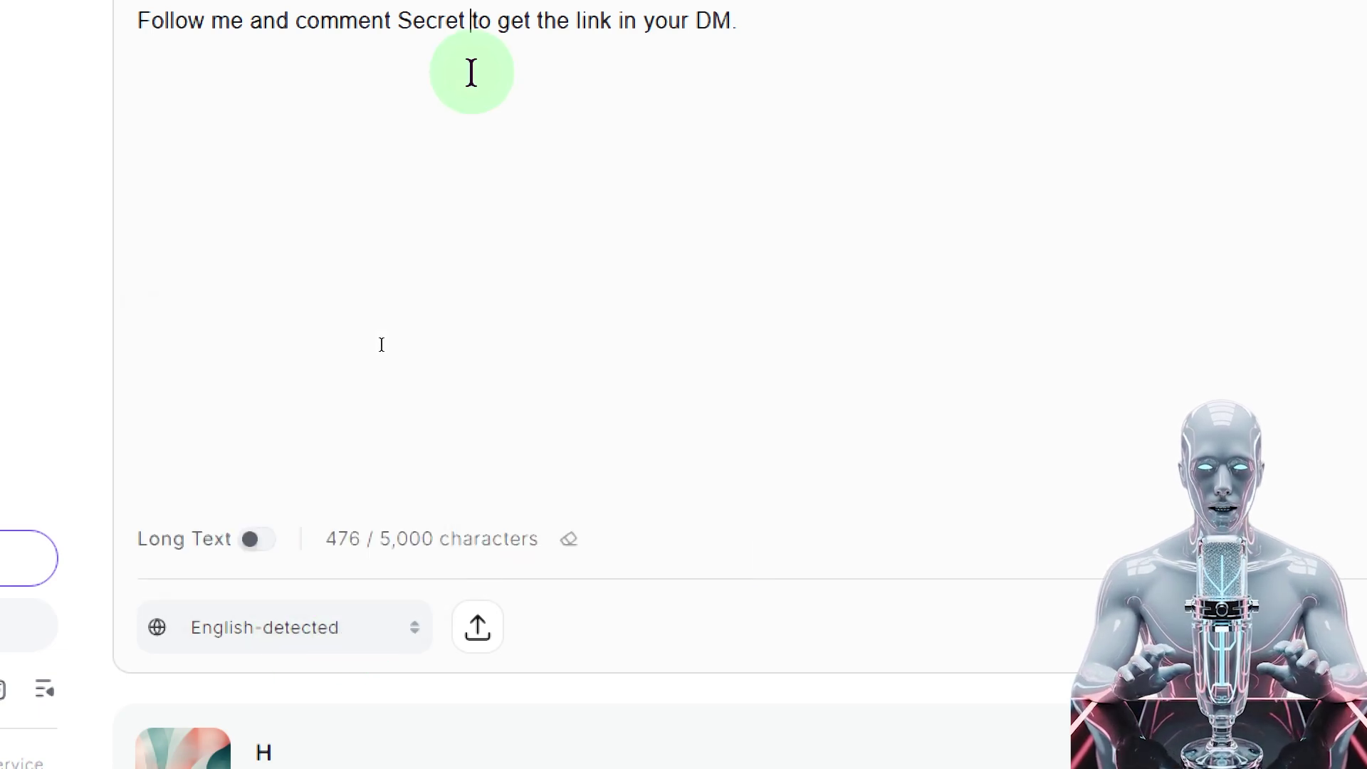
mouse_move(278, 559)
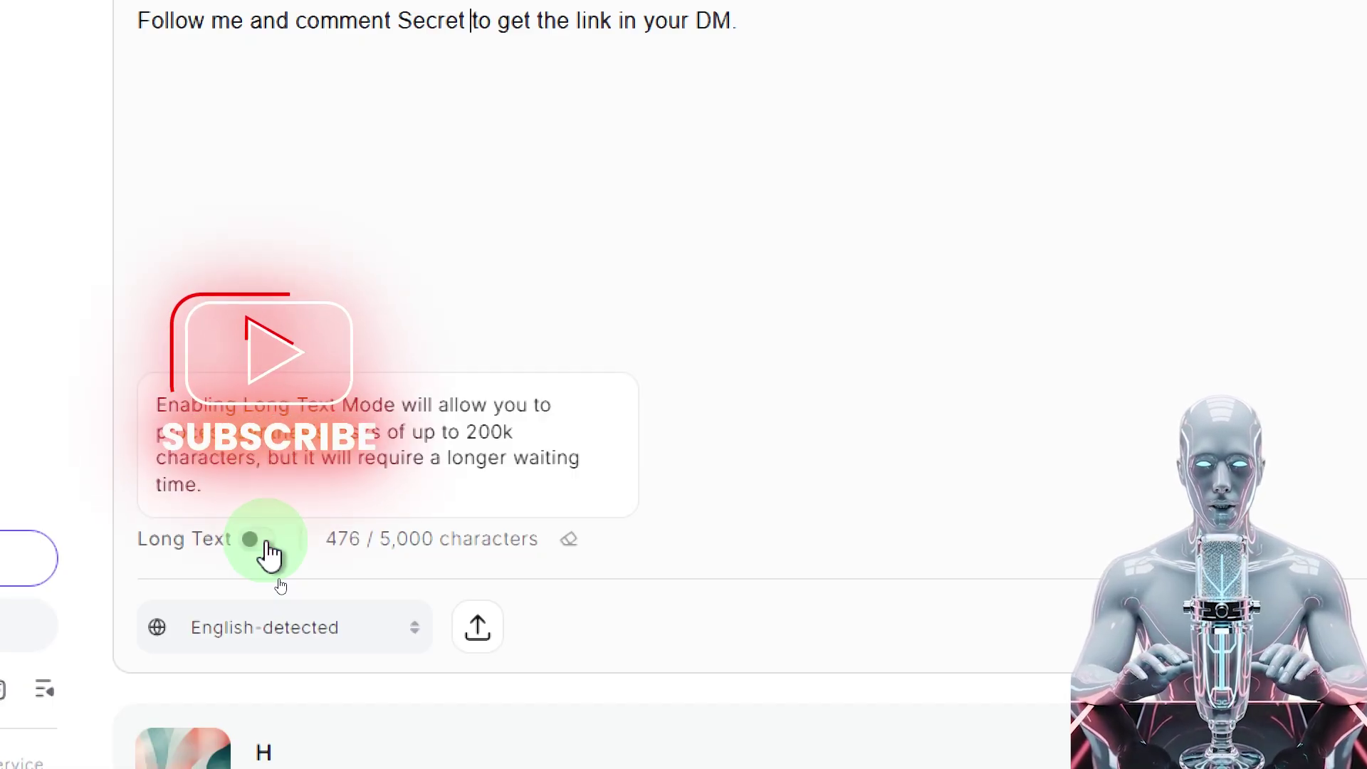
click(652, 20)
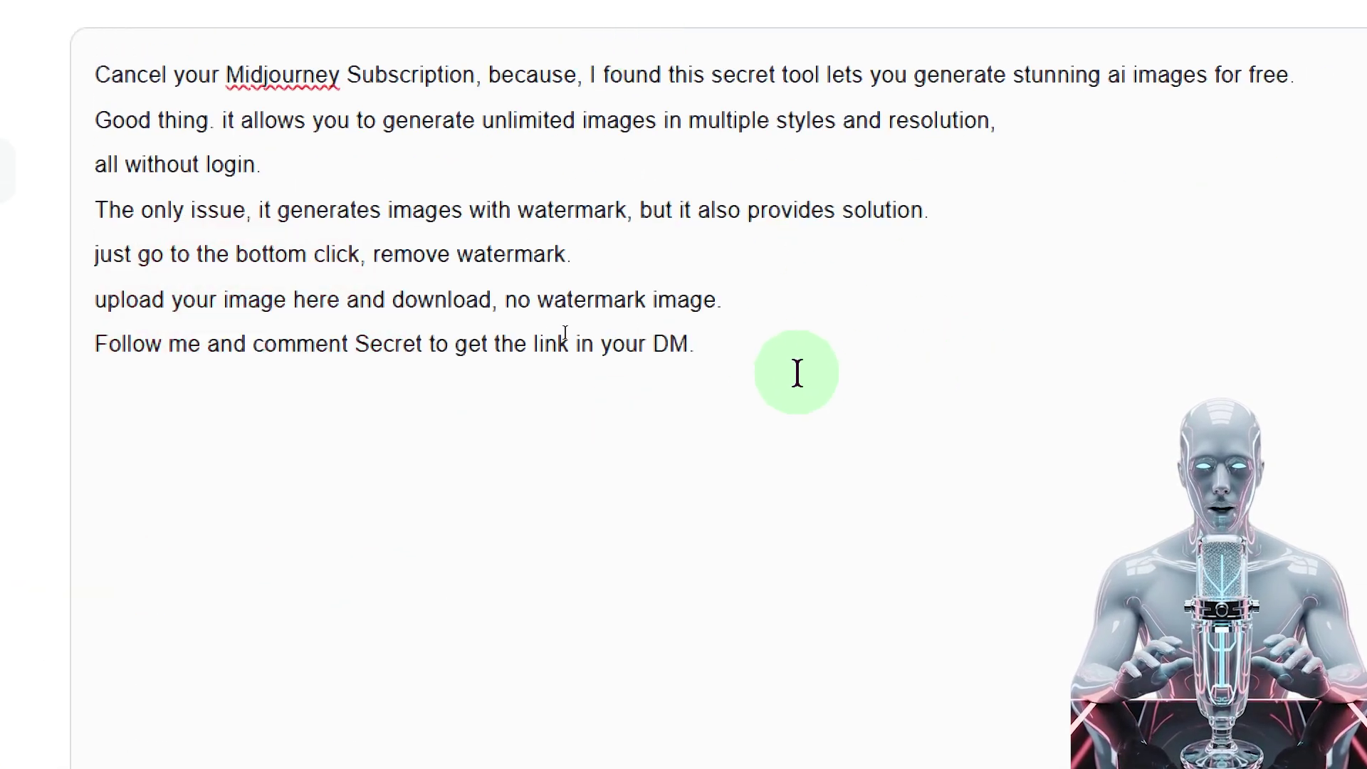
click(756, 351)
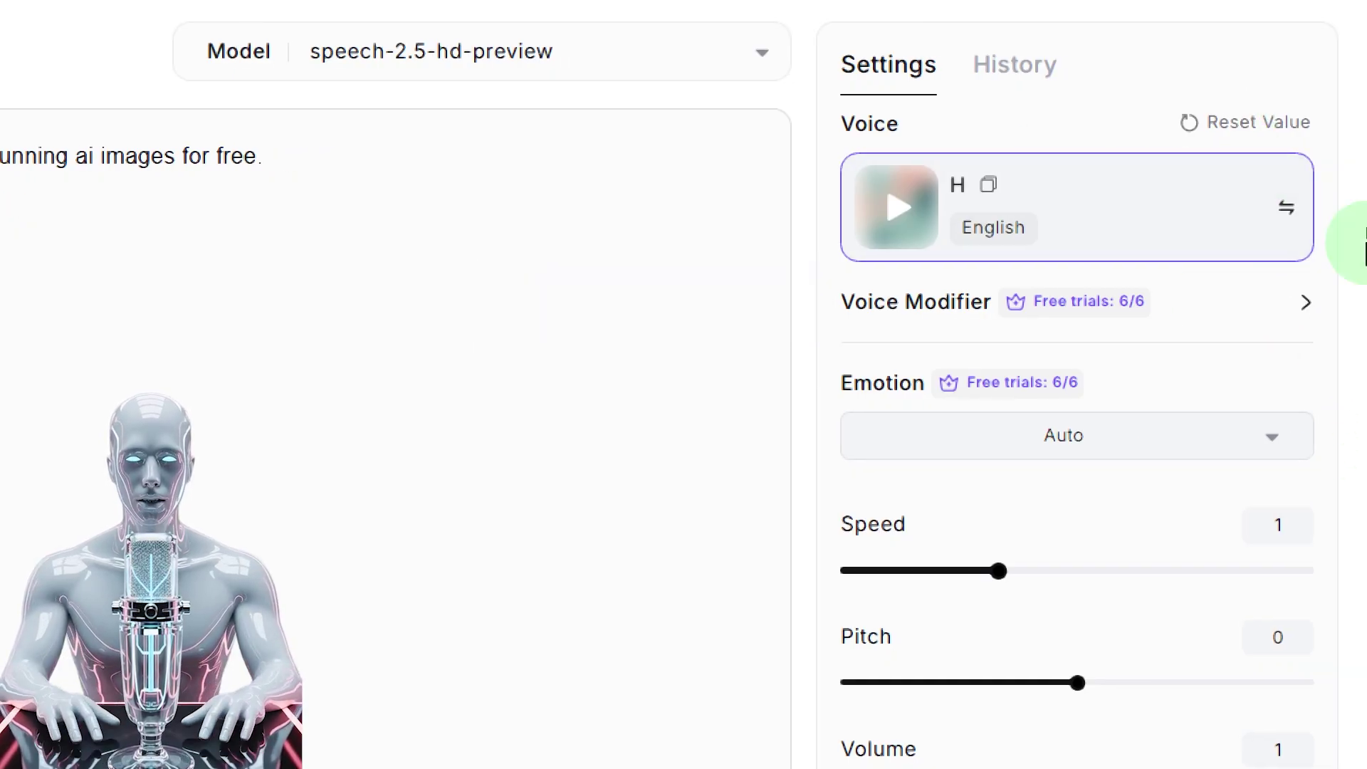
- Lighten voice H to +13 in the Voice Modifier and preview it
click(1309, 311)
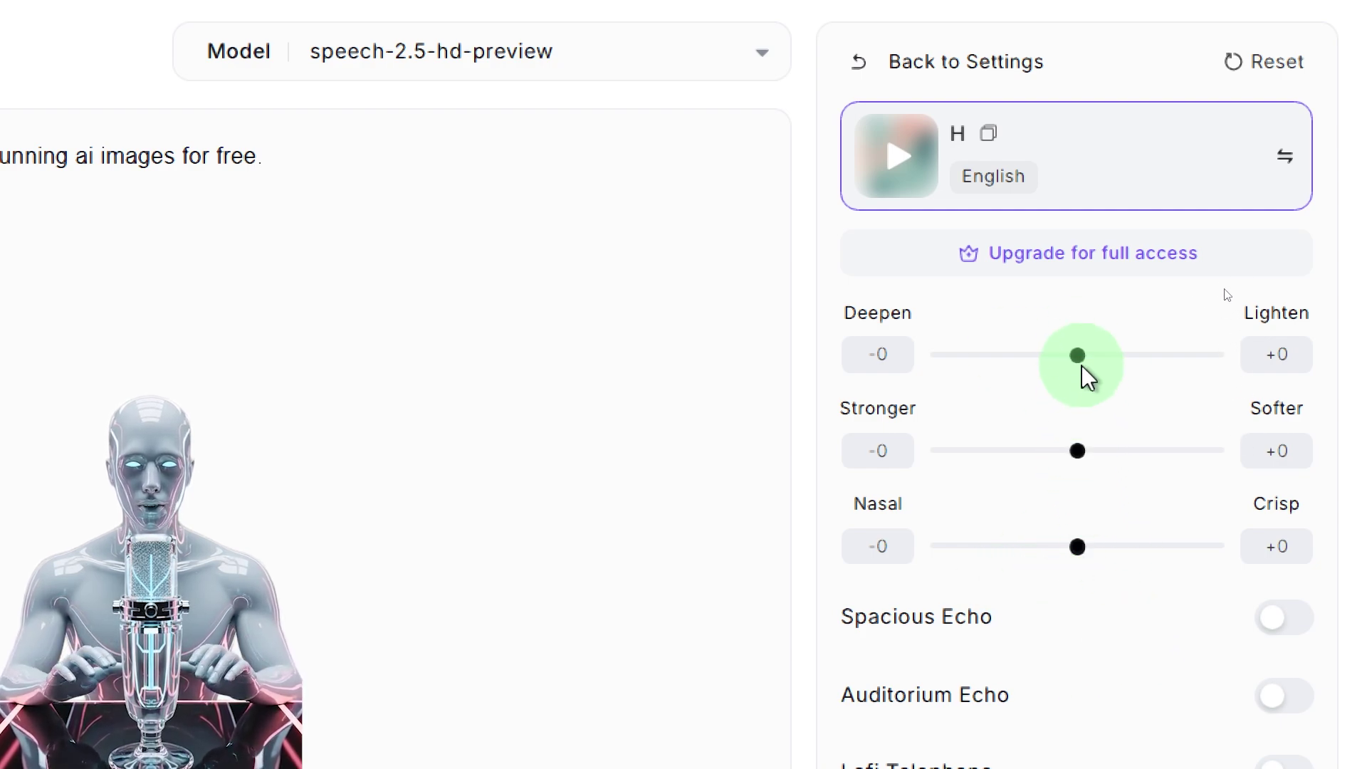
drag(1082, 366, 1097, 361)
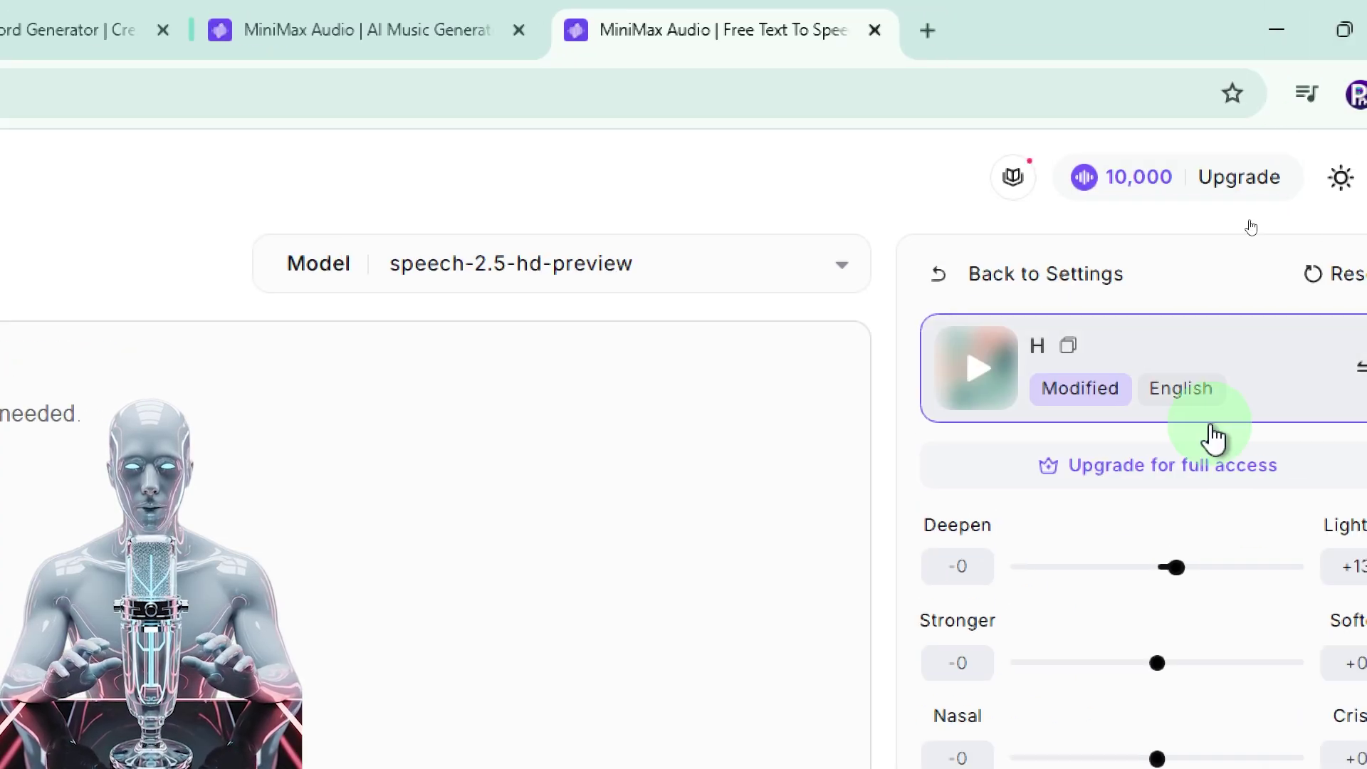
click(899, 371)
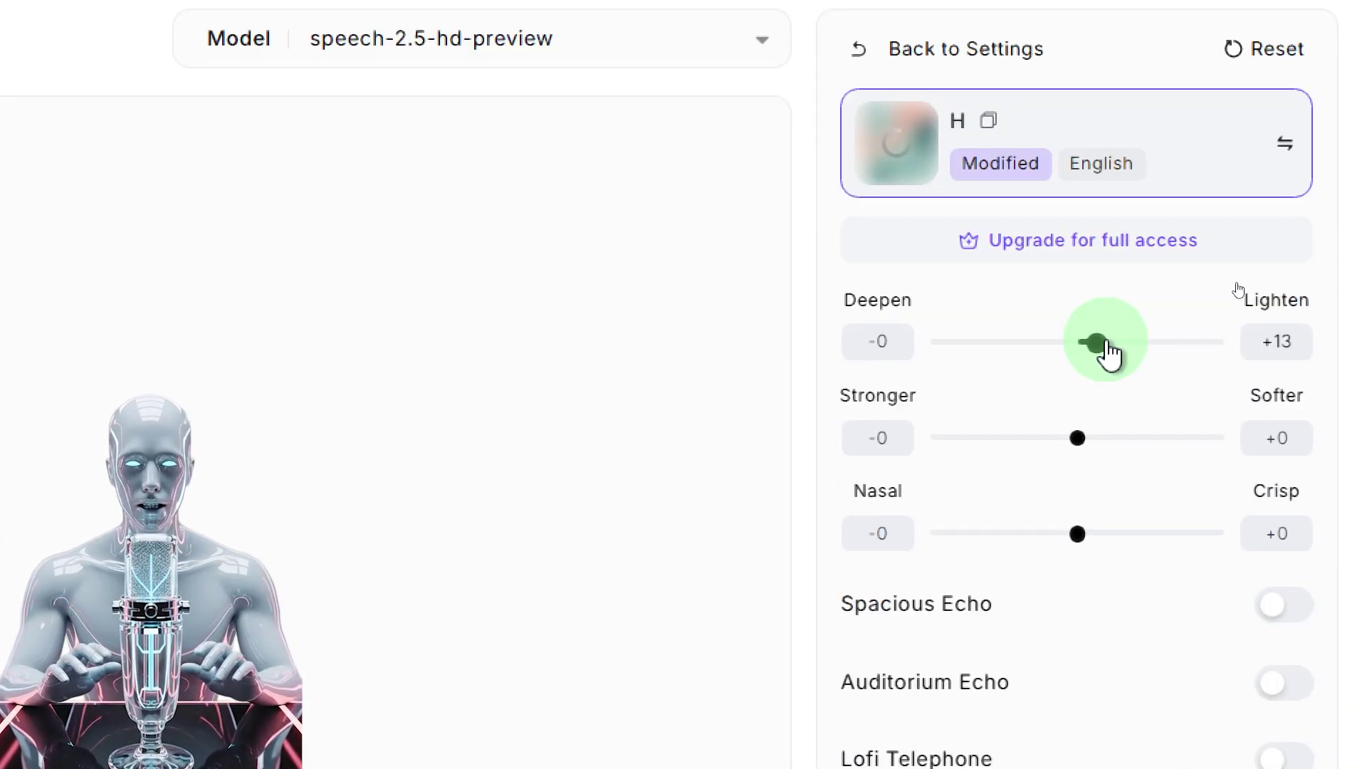
click(898, 142)
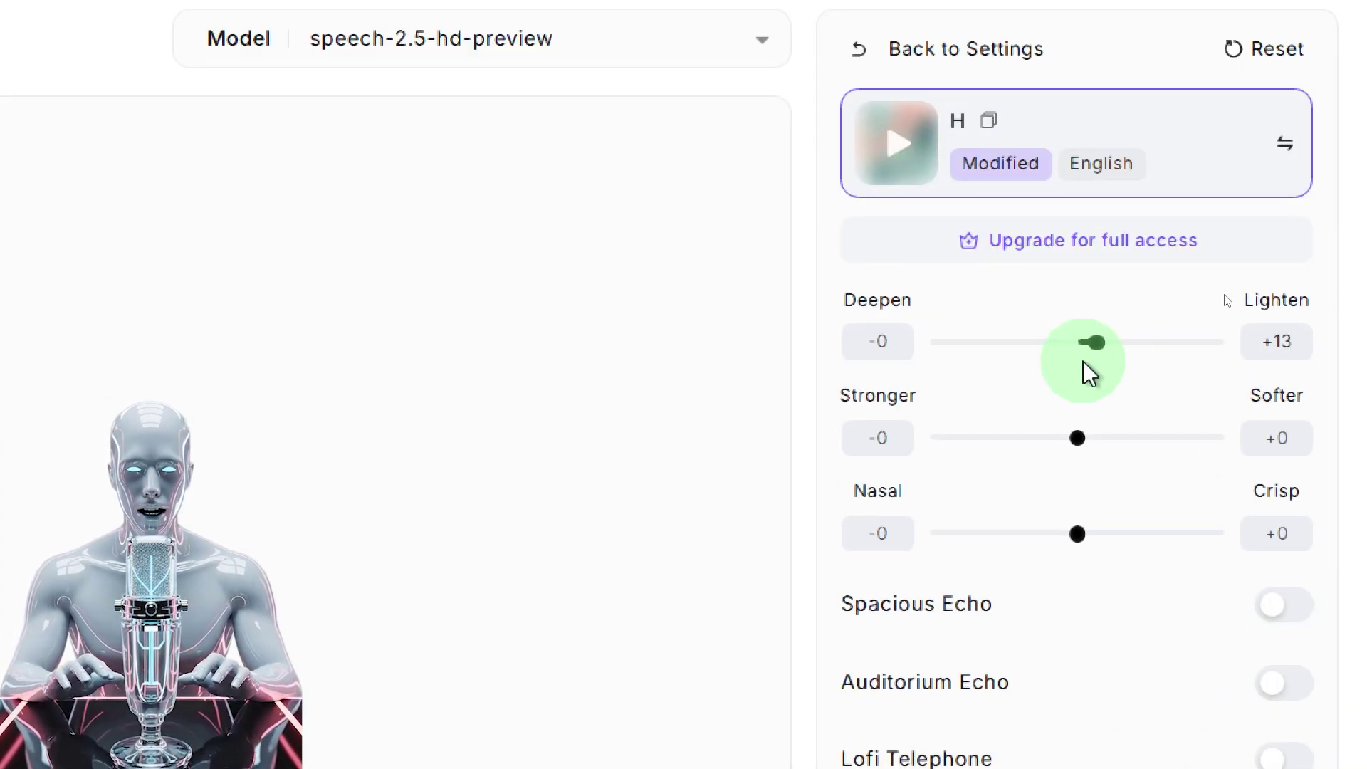
- Deepen voice H to -24 and preview it again
drag(1060, 352, 1044, 356)
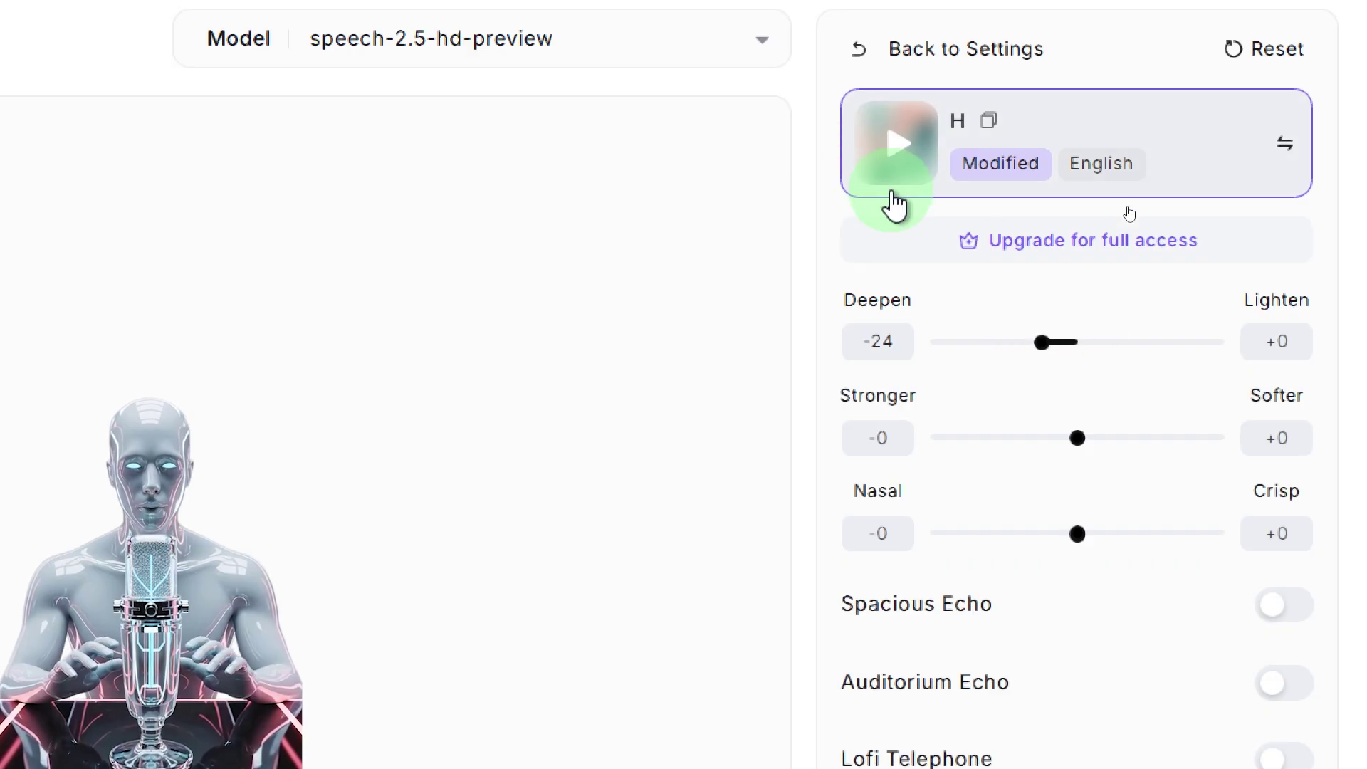
click(895, 153)
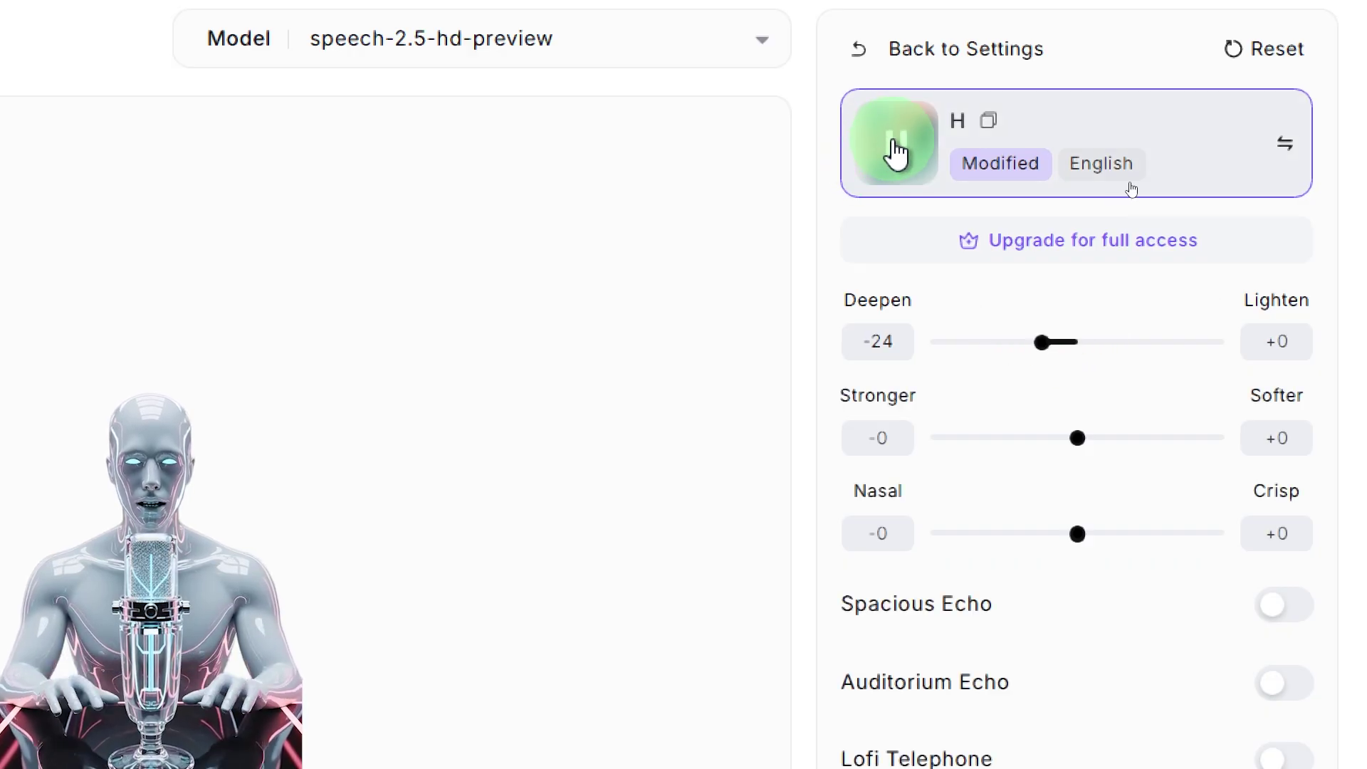
click(896, 153)
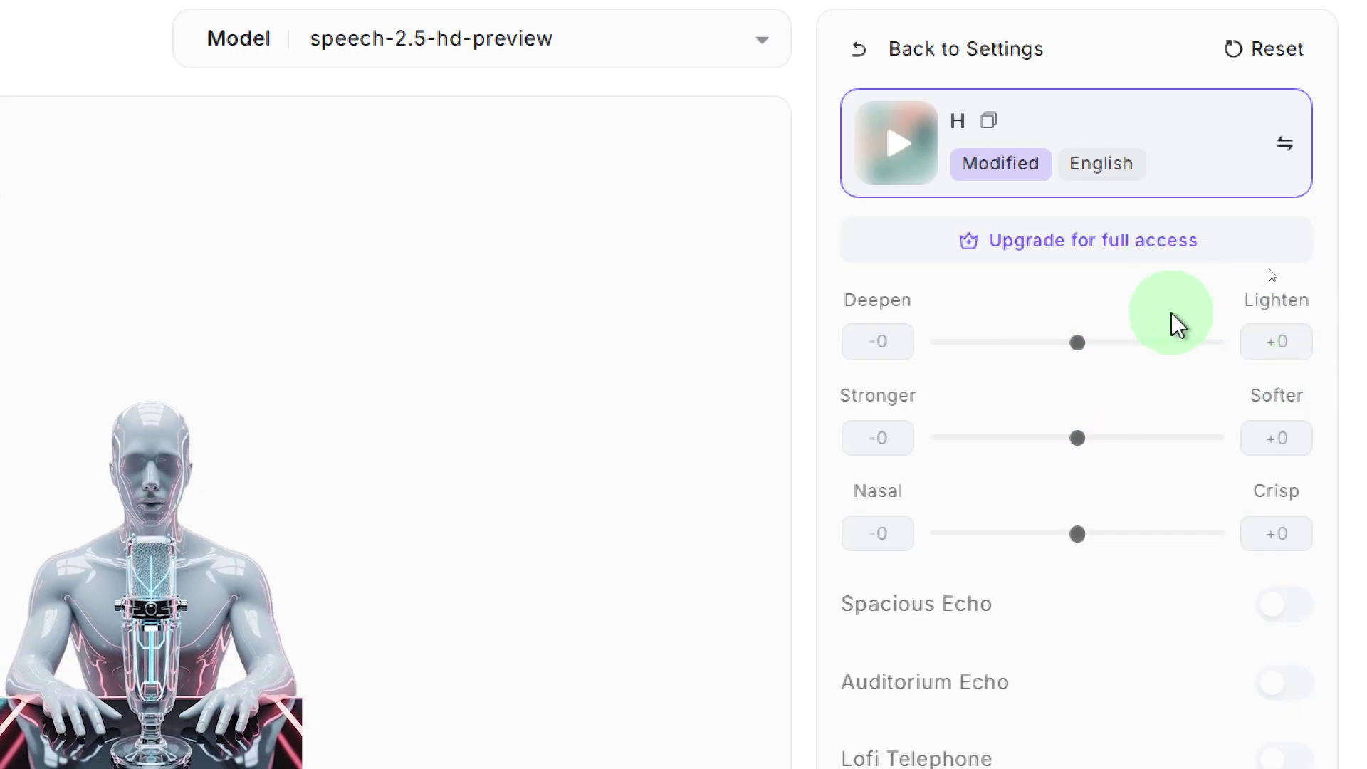
scroll(1230, 735, down, 2)
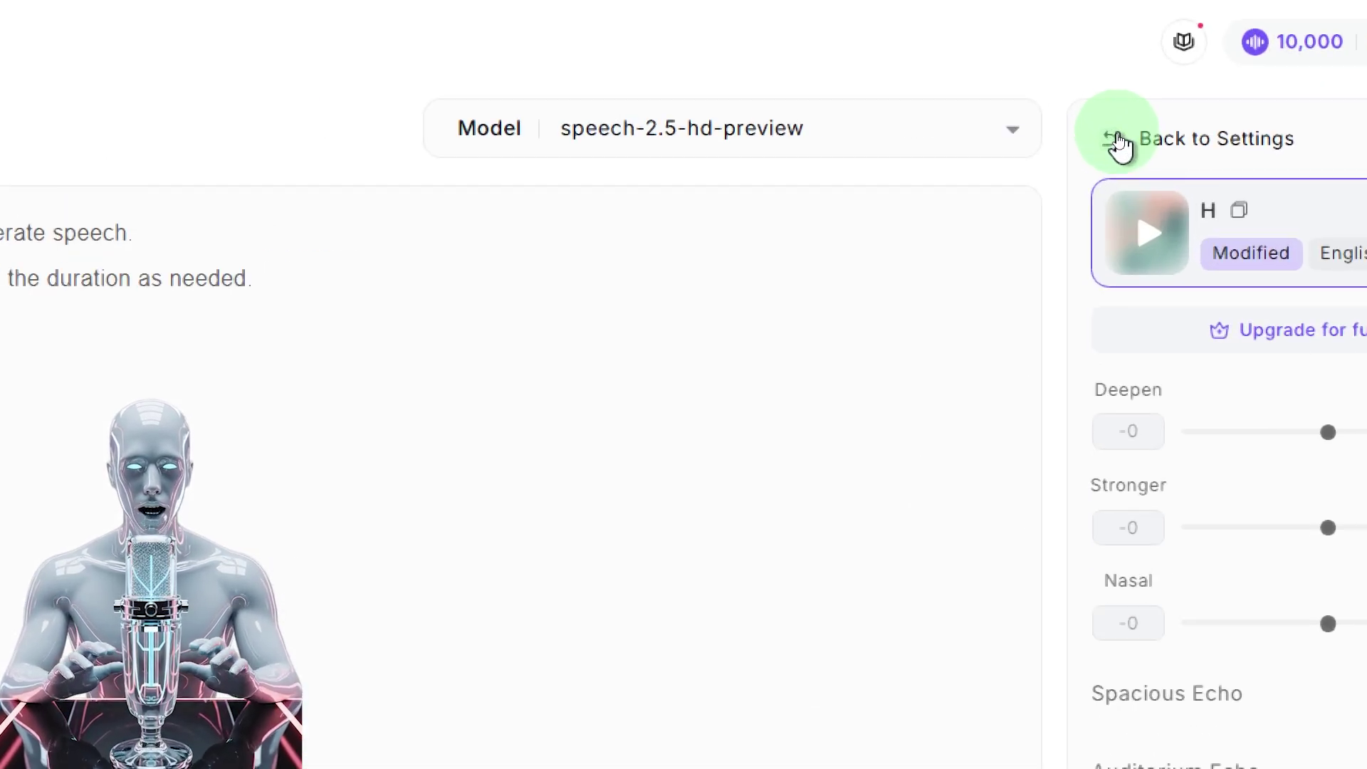
- Return to the main voice settings, browsing the Emotion list but leaving it on Auto
click(1119, 140)
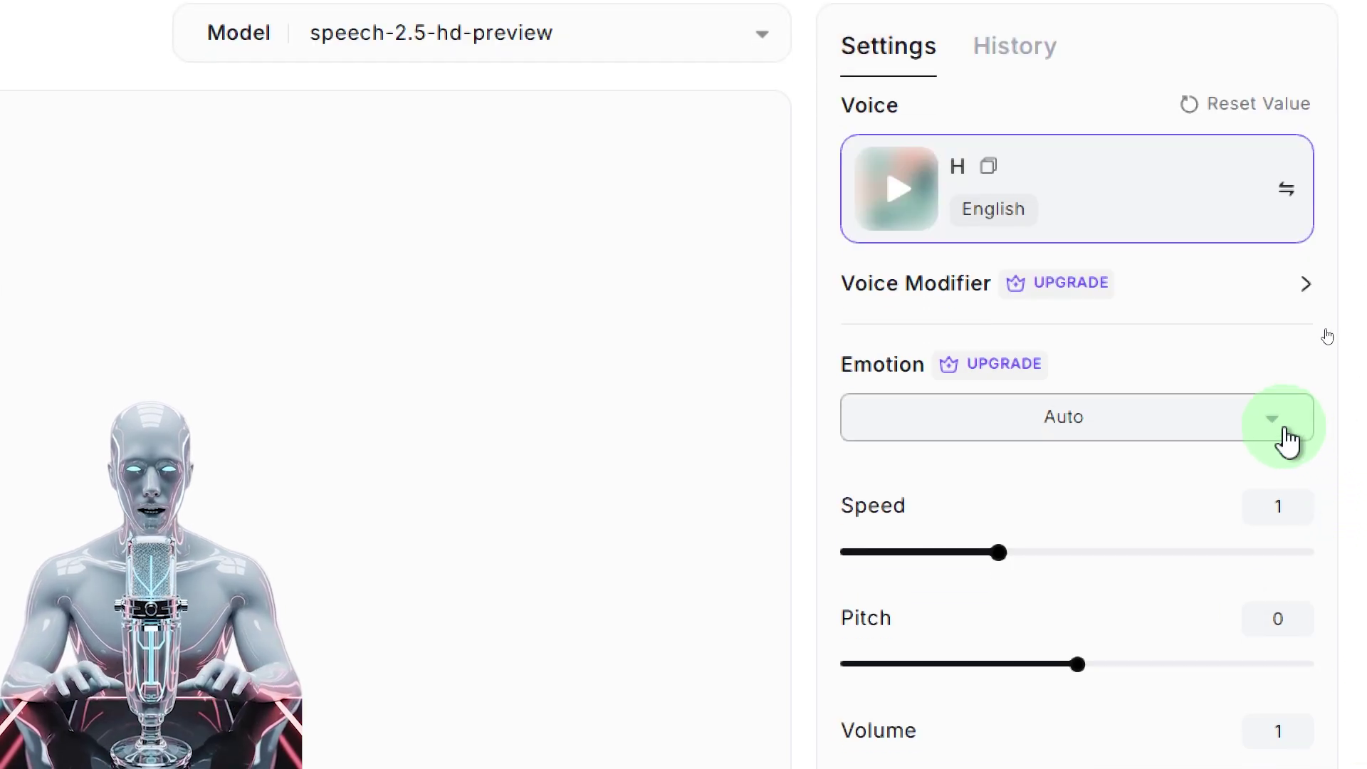
click(1287, 443)
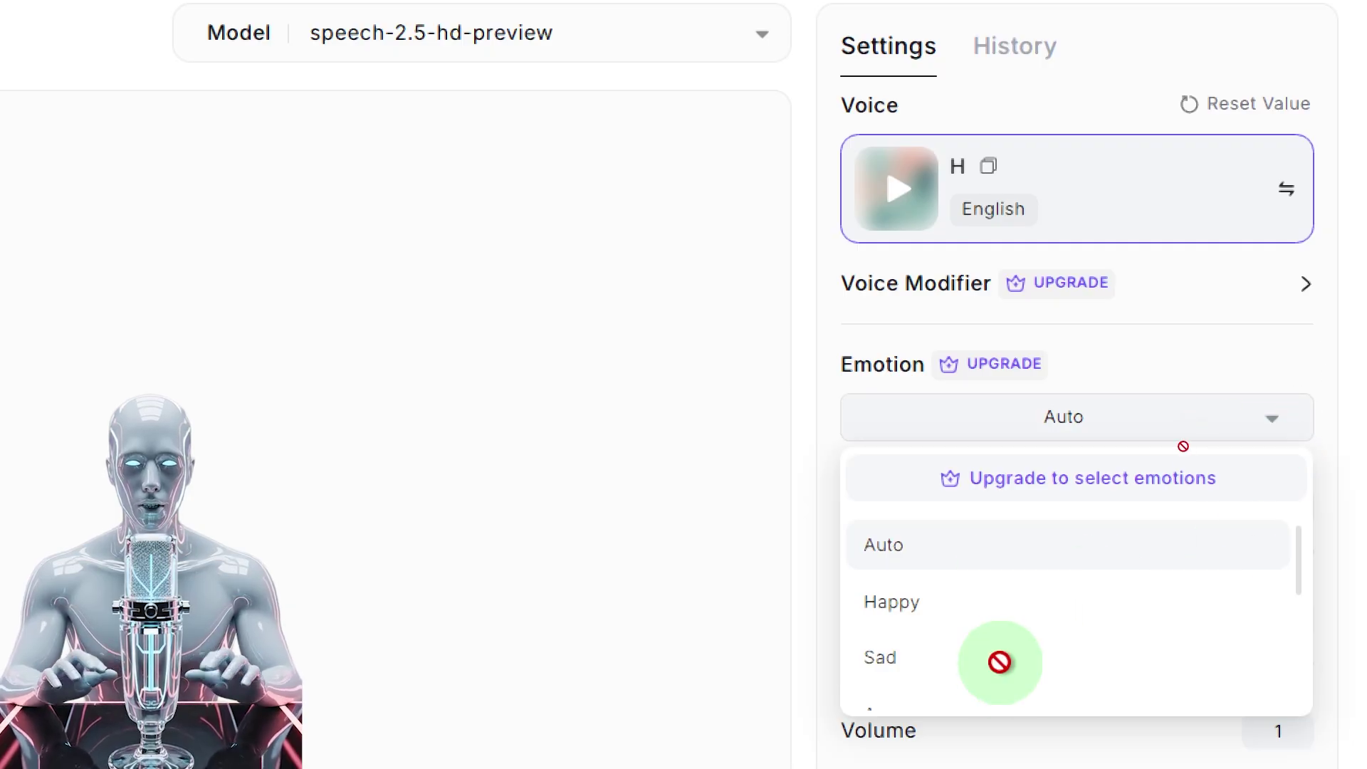
scroll(1243, 595, down, 5)
scroll(1089, 648, up, 5)
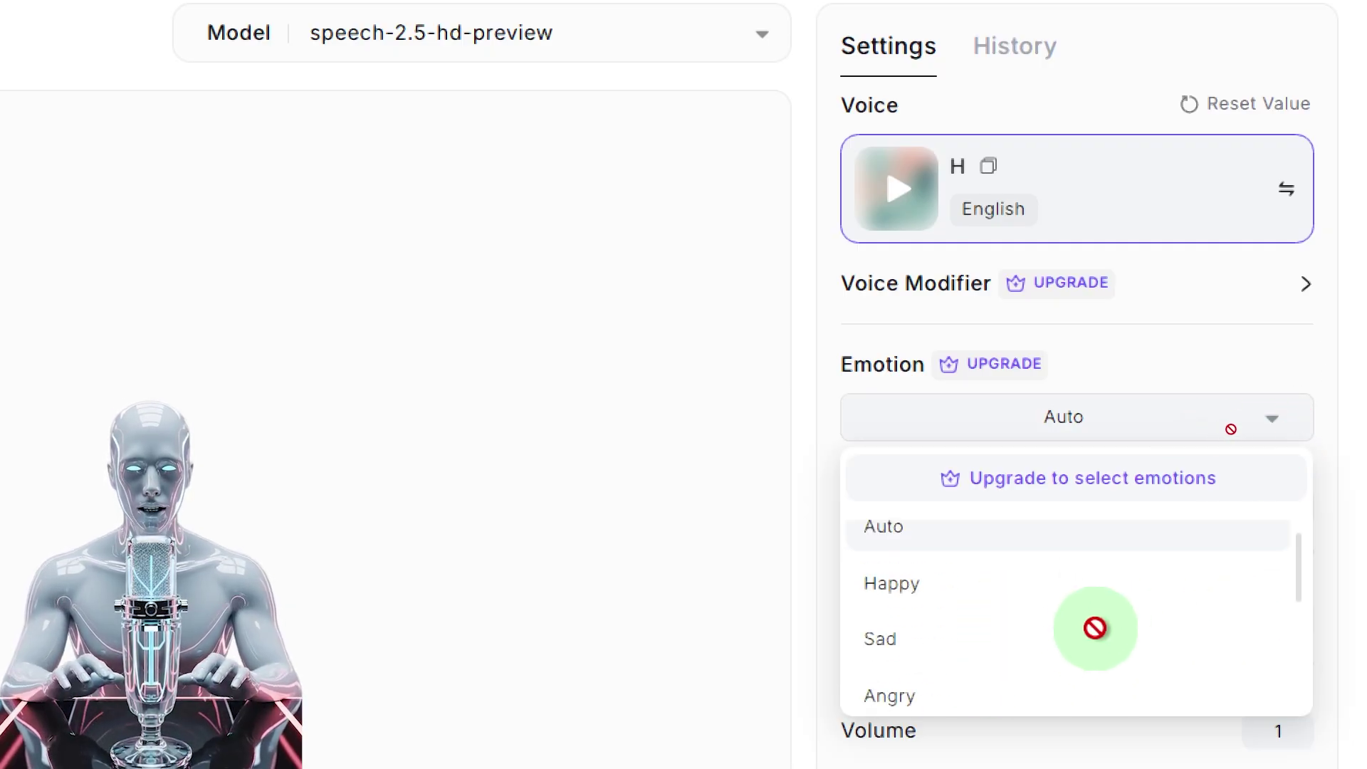
scroll(1094, 629, down, 1)
scroll(1097, 629, up, 1)
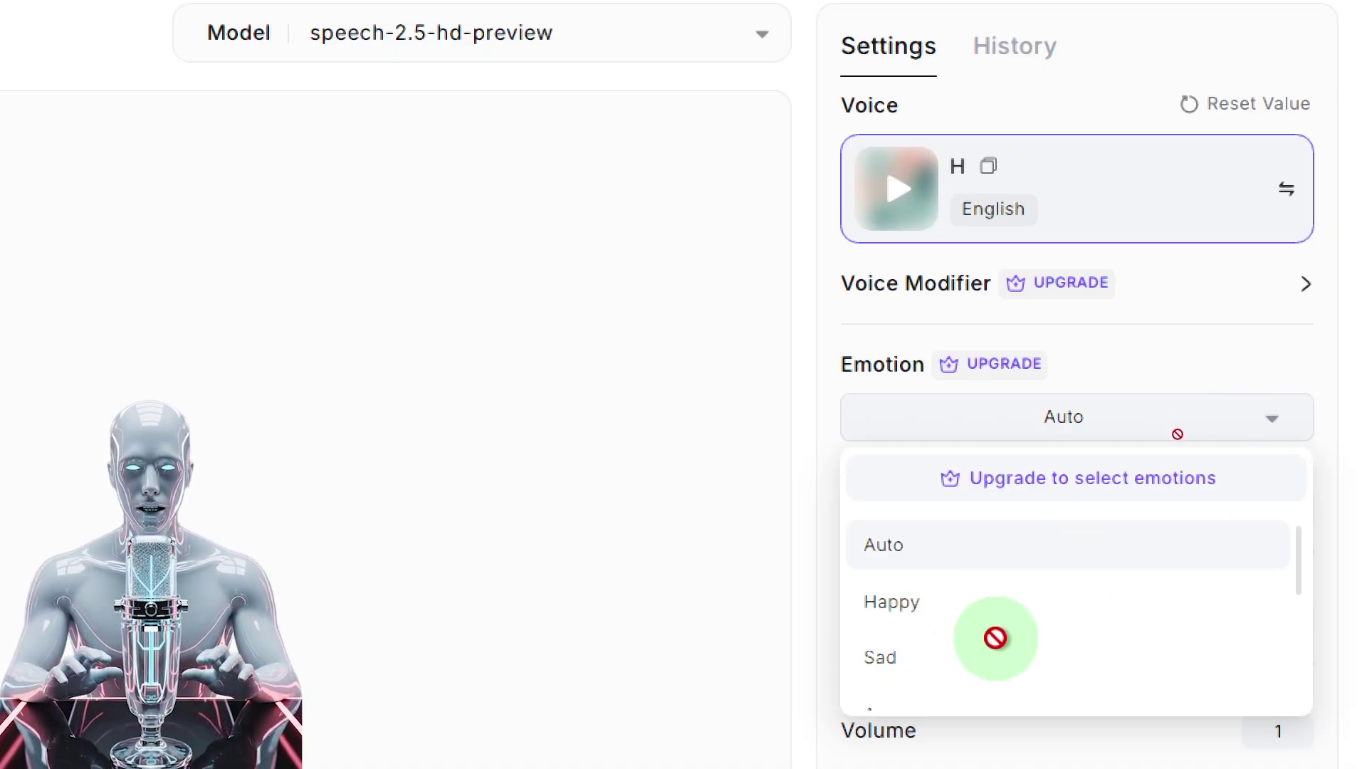
scroll(997, 620, down, 5)
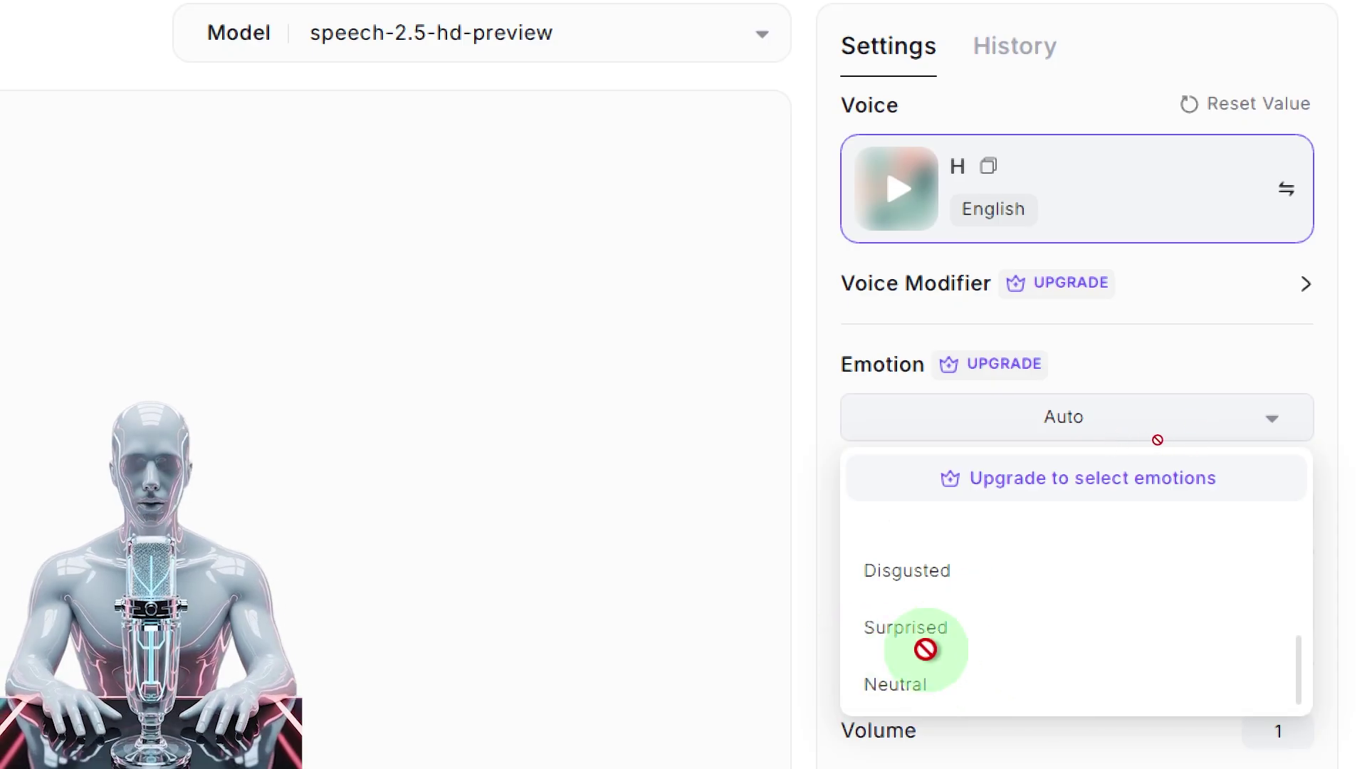
click(1343, 438)
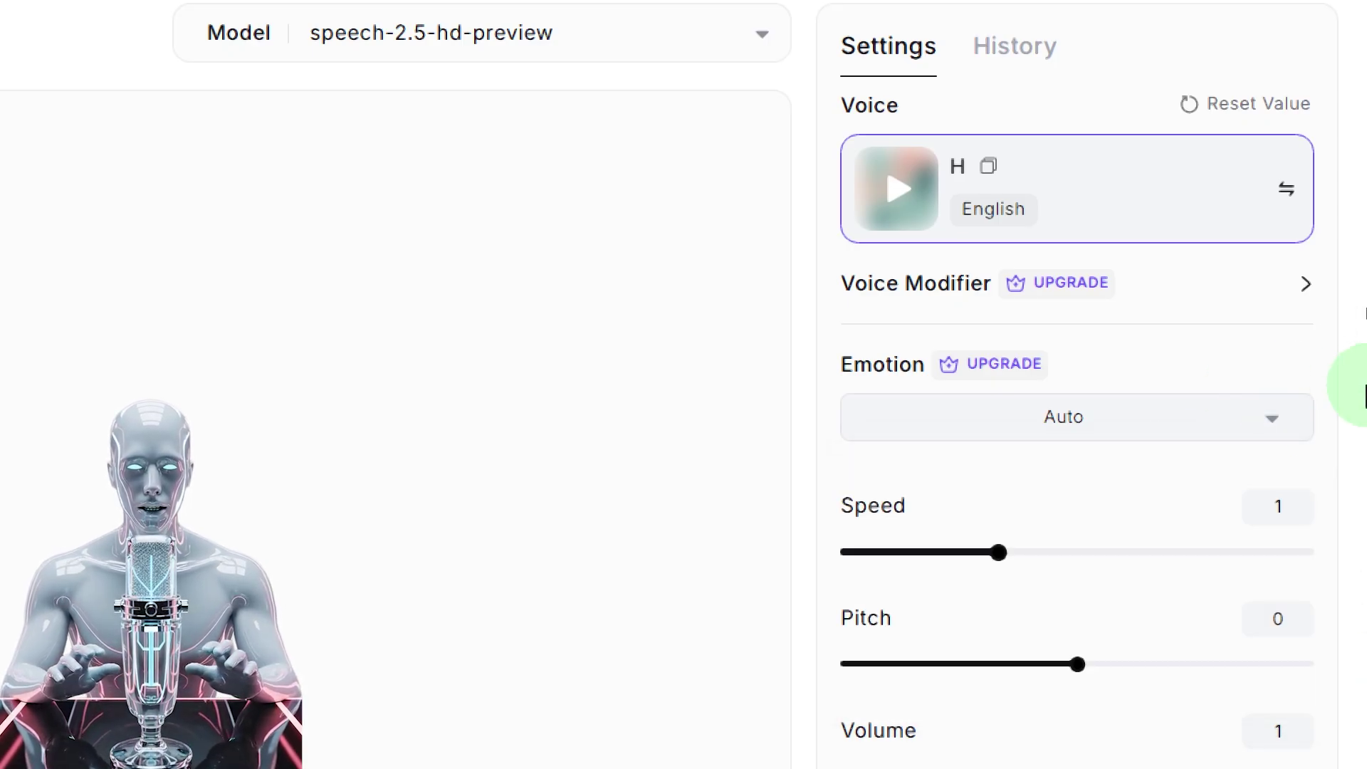
scroll(1362, 388, down, 3)
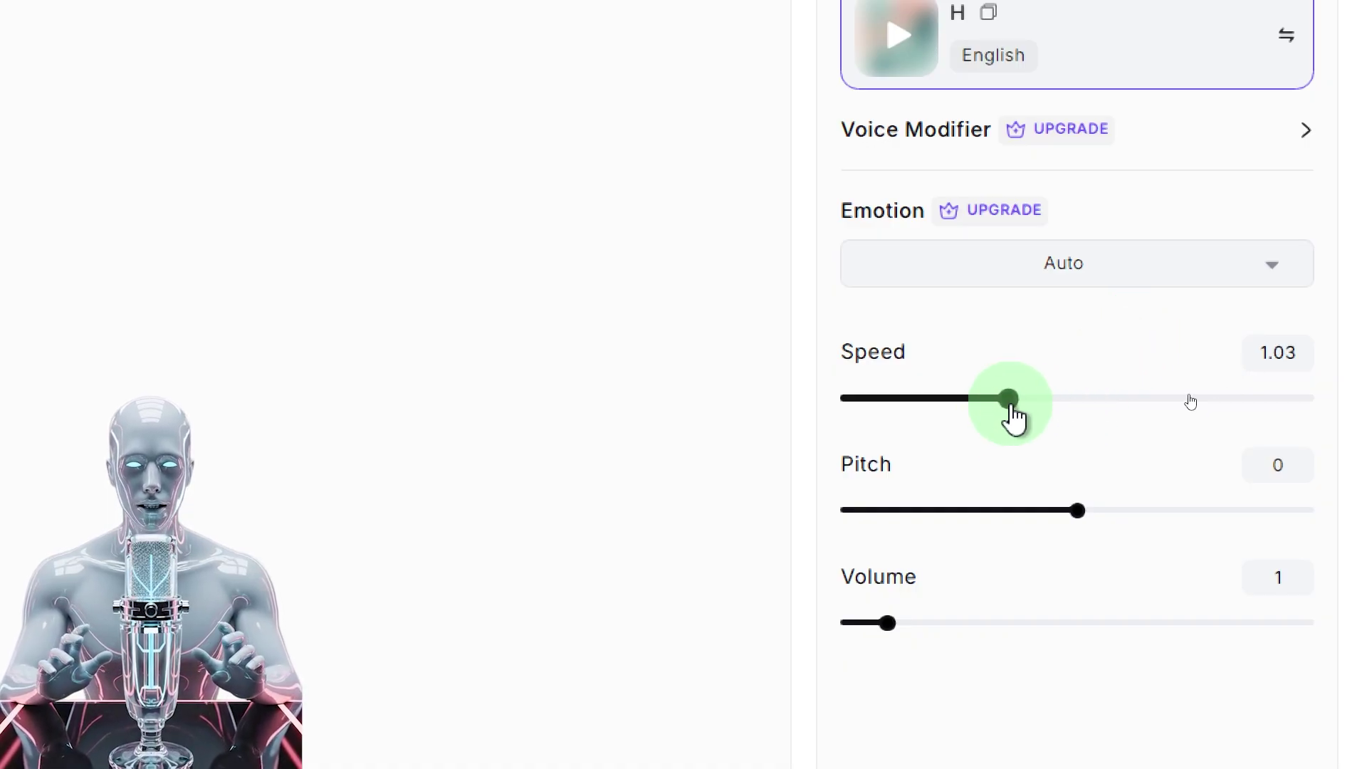
- Nudge the speed slider up and delete script lines 2–7, keeping the first sentence
drag(1016, 404, 1029, 403)
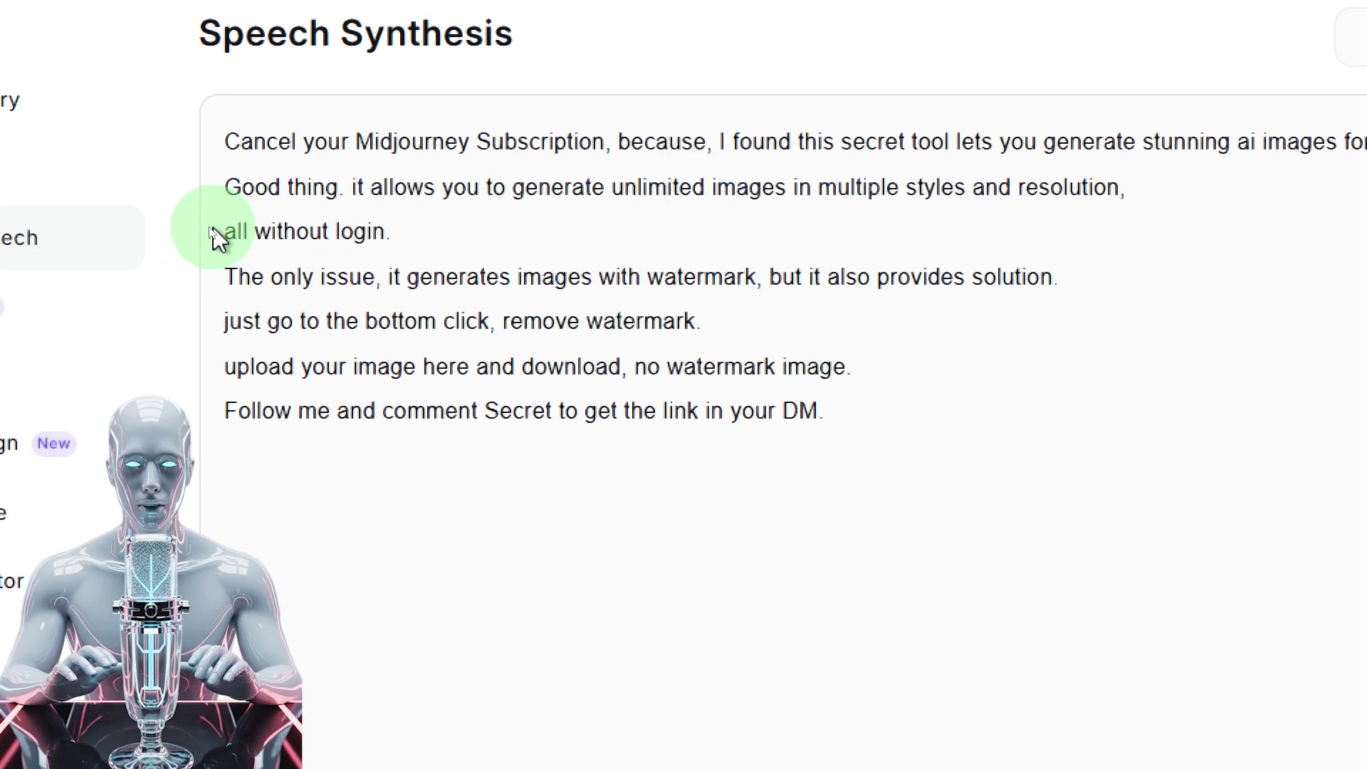
drag(227, 186, 1147, 488)
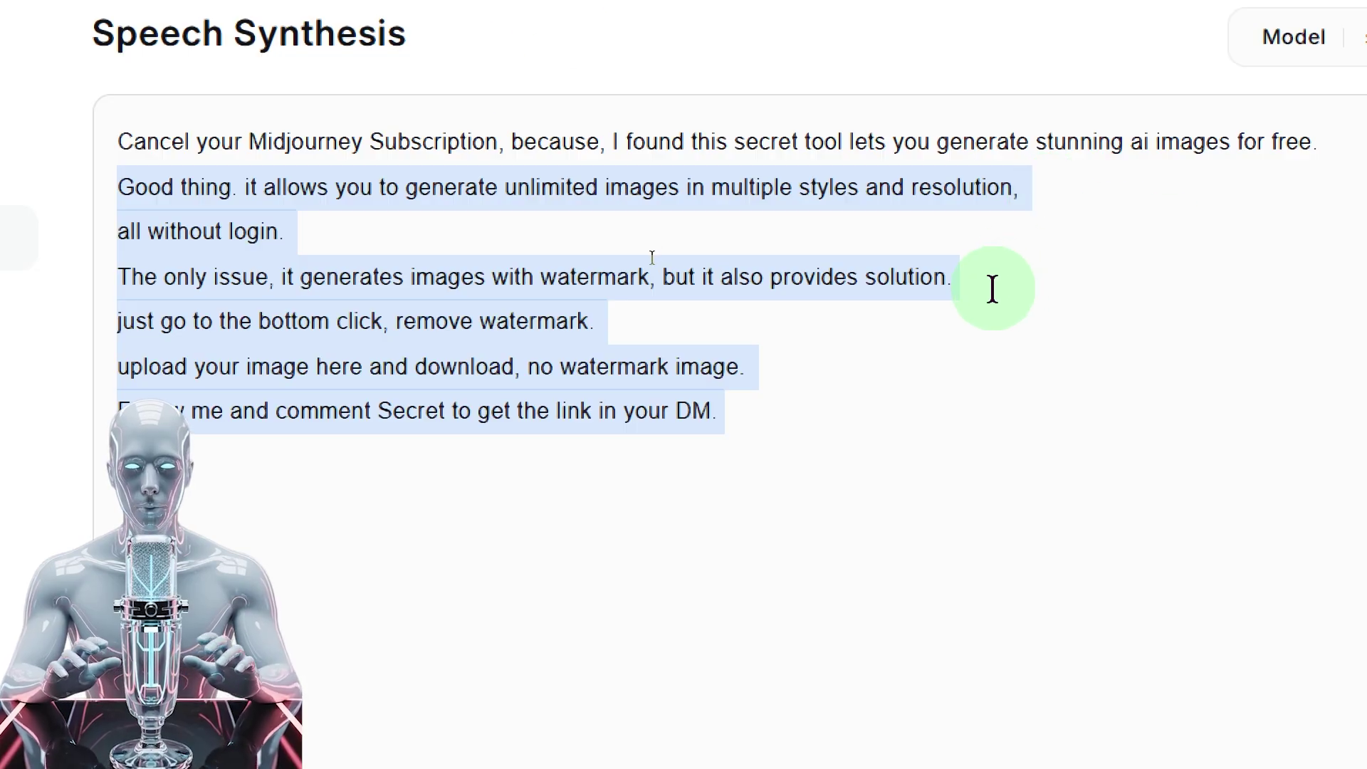
key(BackSpace)
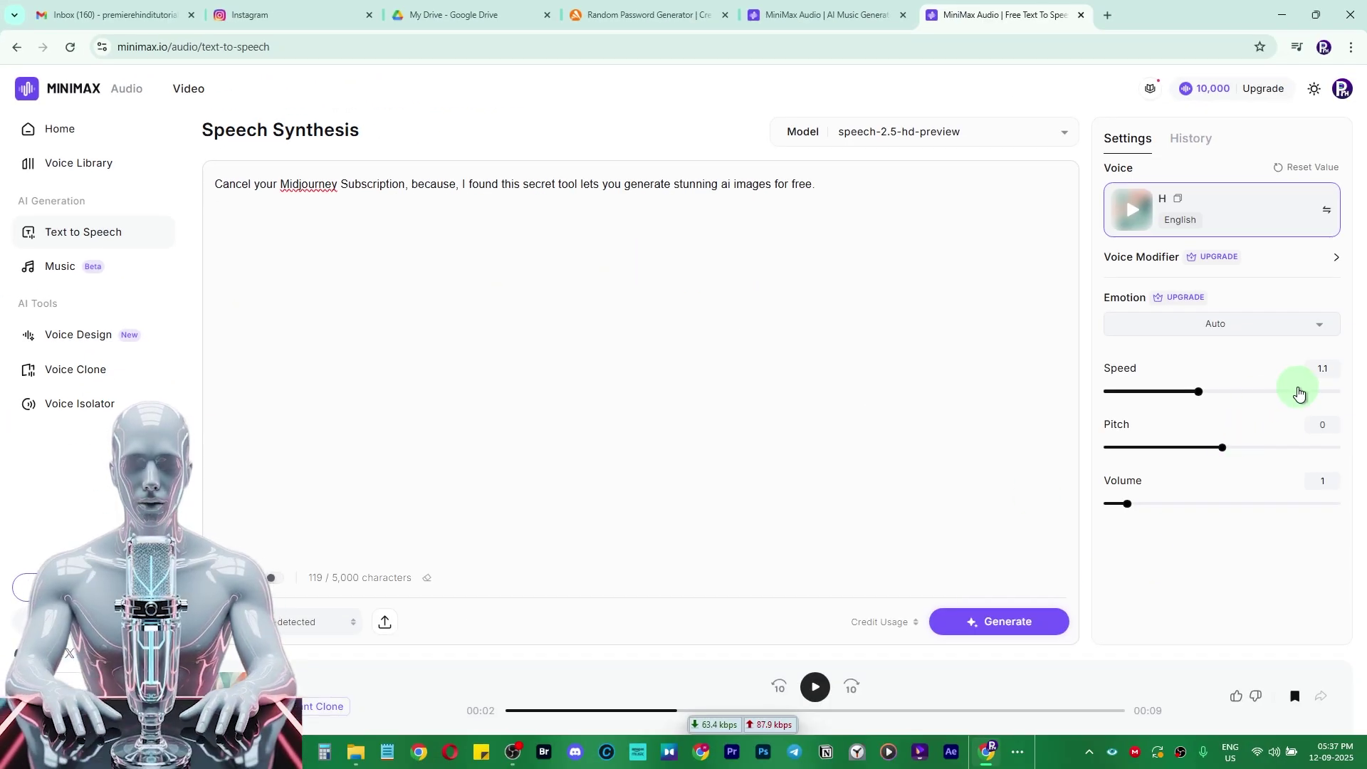
- Enter 0.5, then 1 in the Speed box, leaving speed at 1
click(1311, 370)
key(BackSpace)
key(BackSpace)
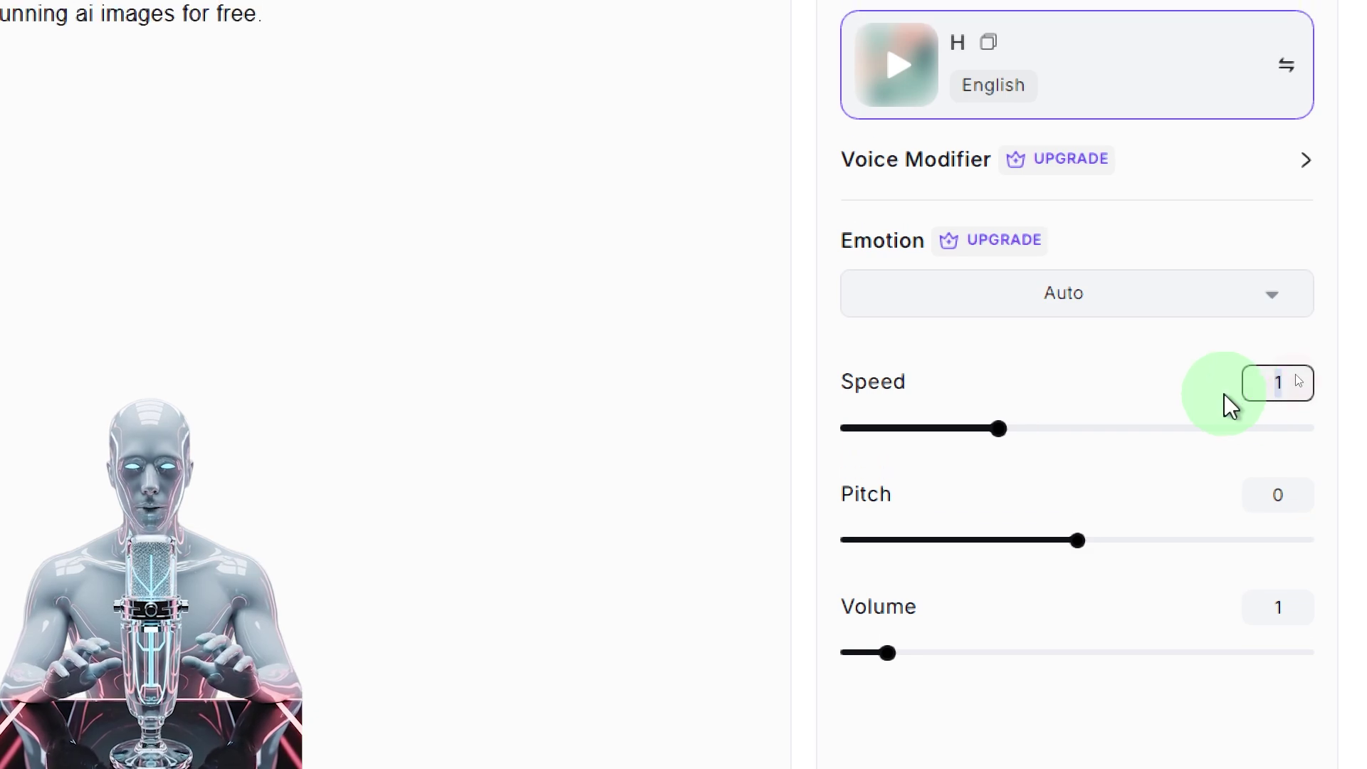
text(0.5)
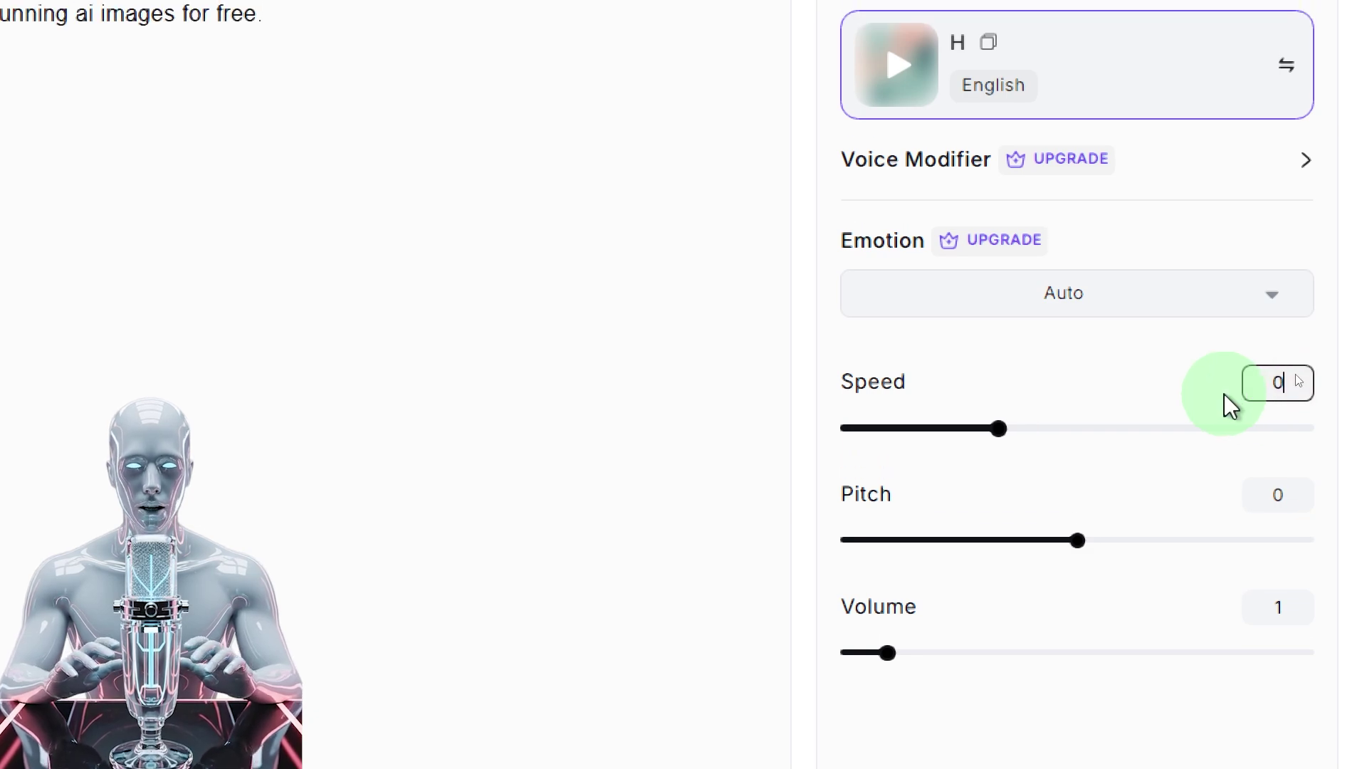
click(1244, 383)
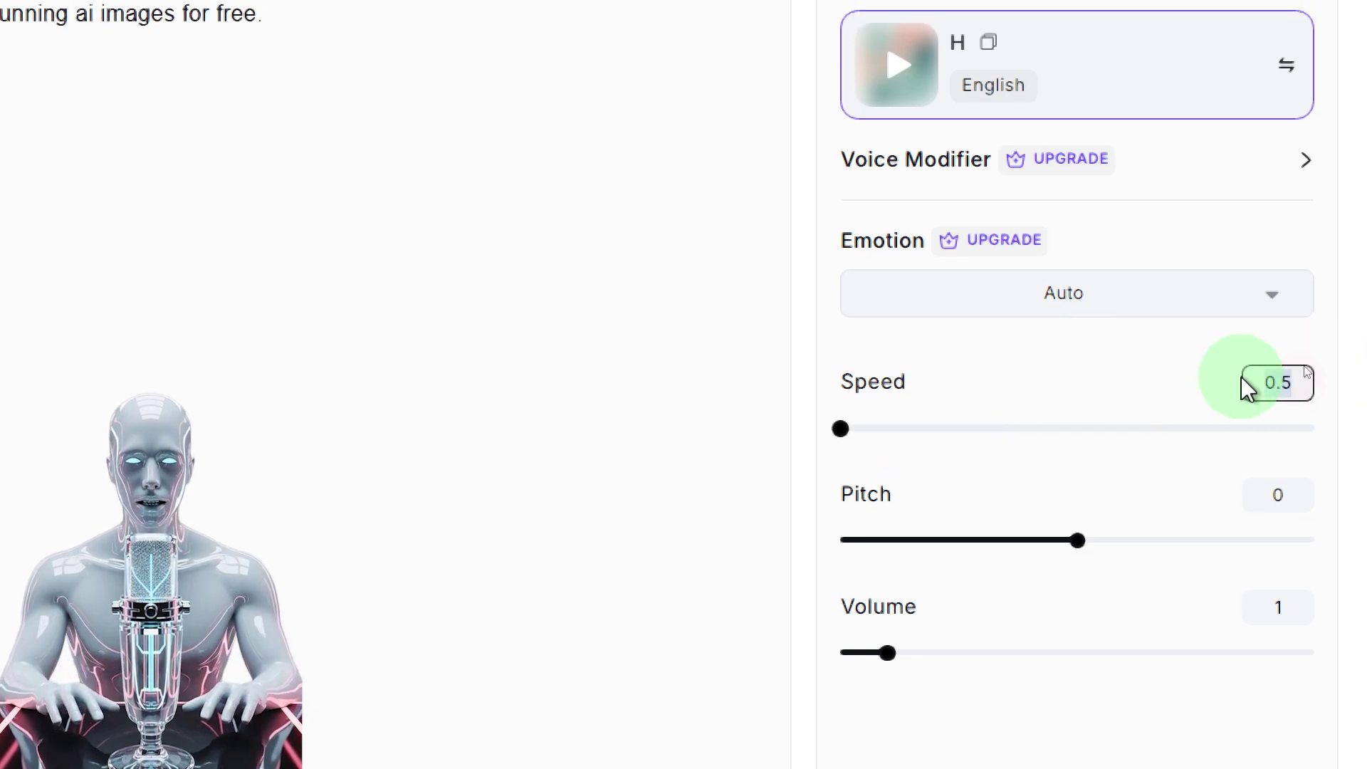
text(1)
click(967, 384)
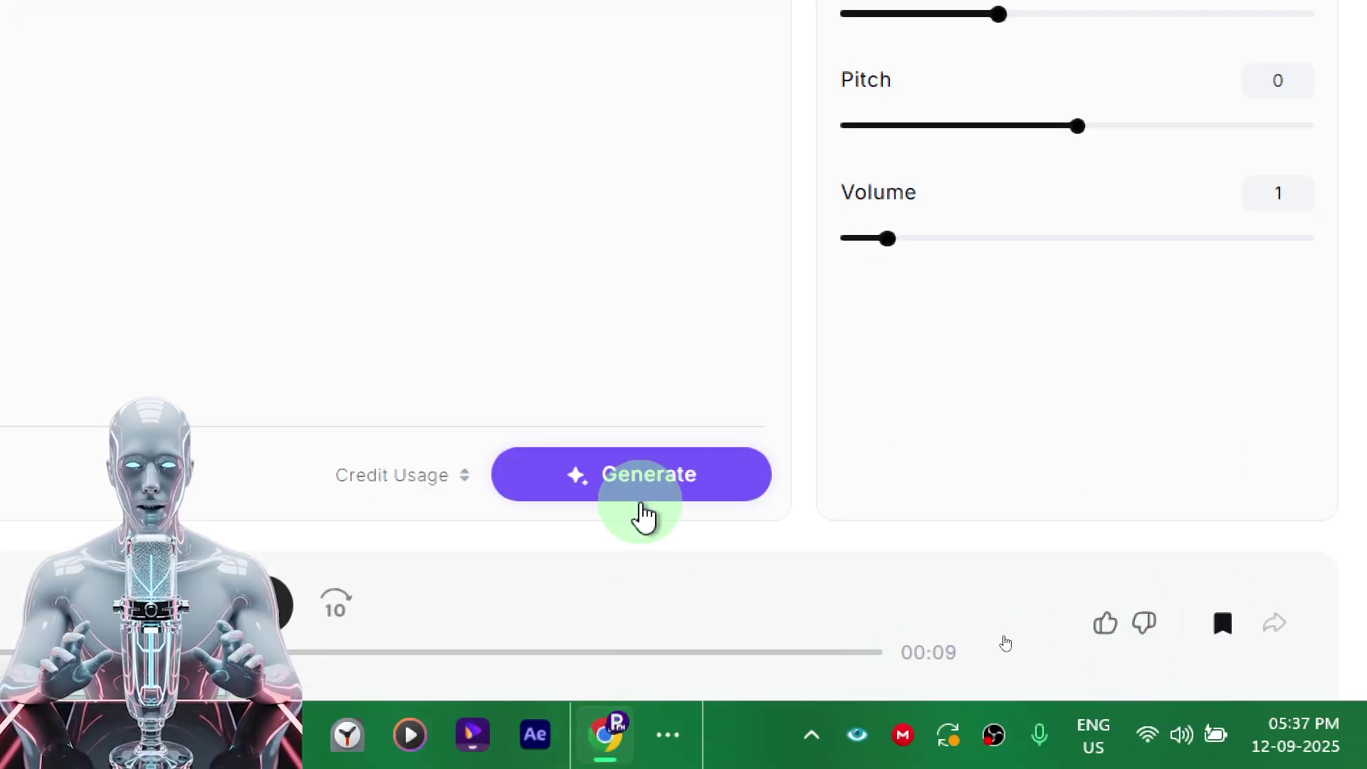
- Generate the one-sentence script with voice H at speed 1 and replay the 8-second clip from 00:00
click(635, 493)
click(267, 605)
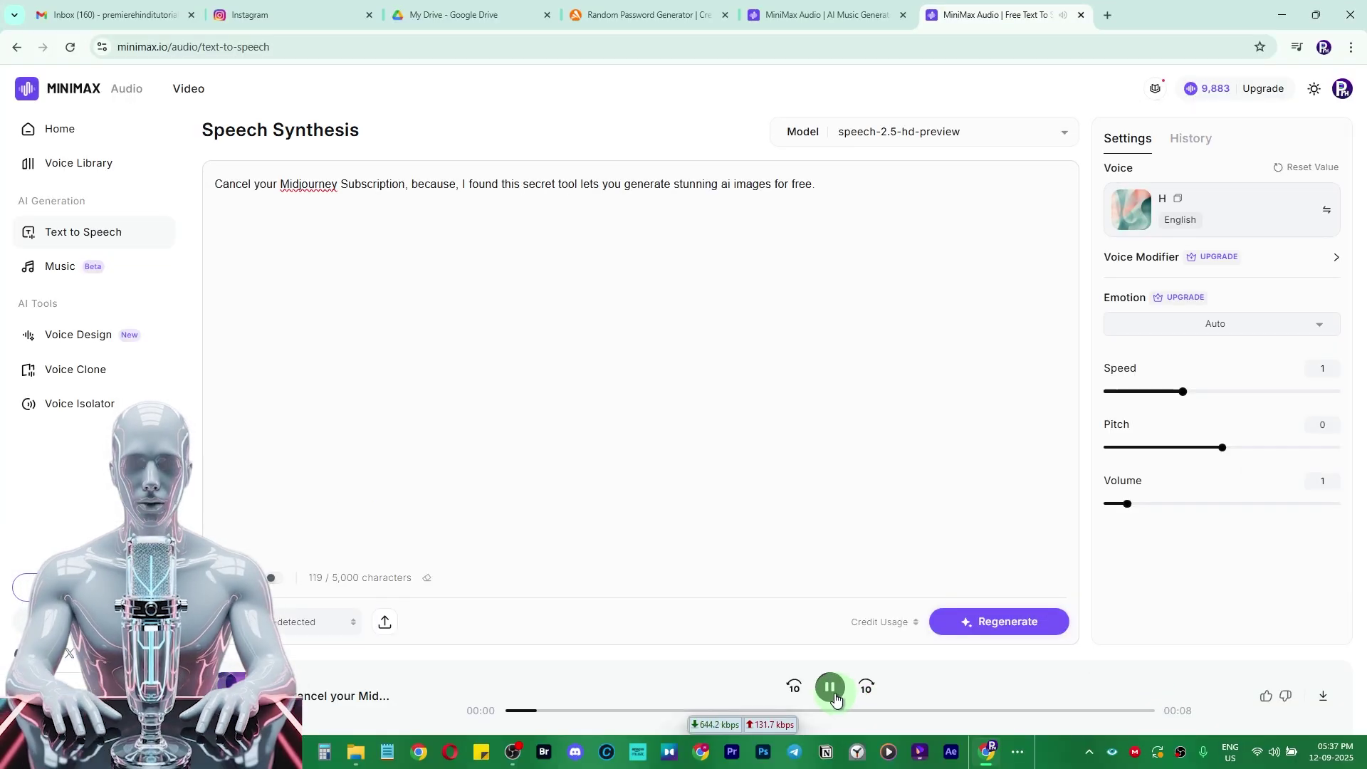
drag(572, 710, 508, 714)
click(820, 697)
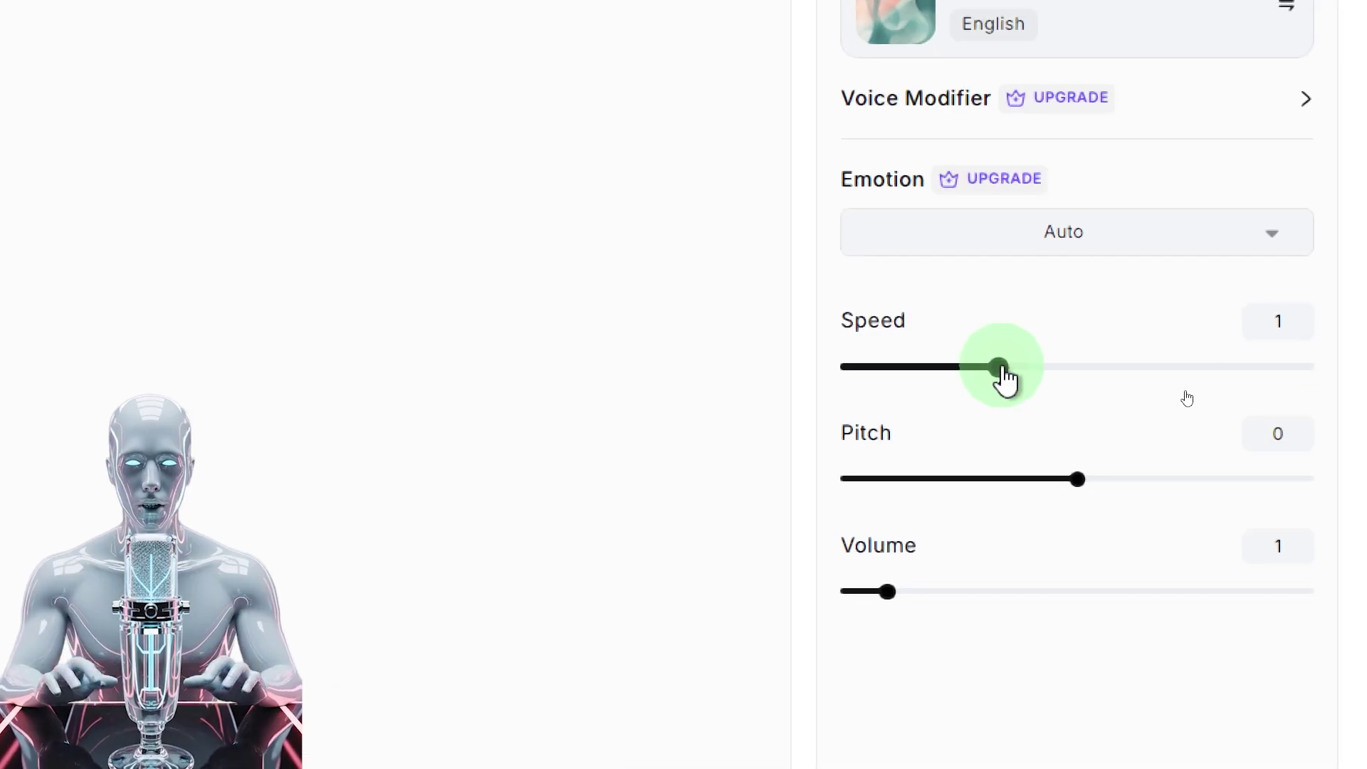
- Regenerate the sentence at 1.11 speed, rewind the 7-second clip, then return speed to 1
drag(1002, 368, 1034, 369)
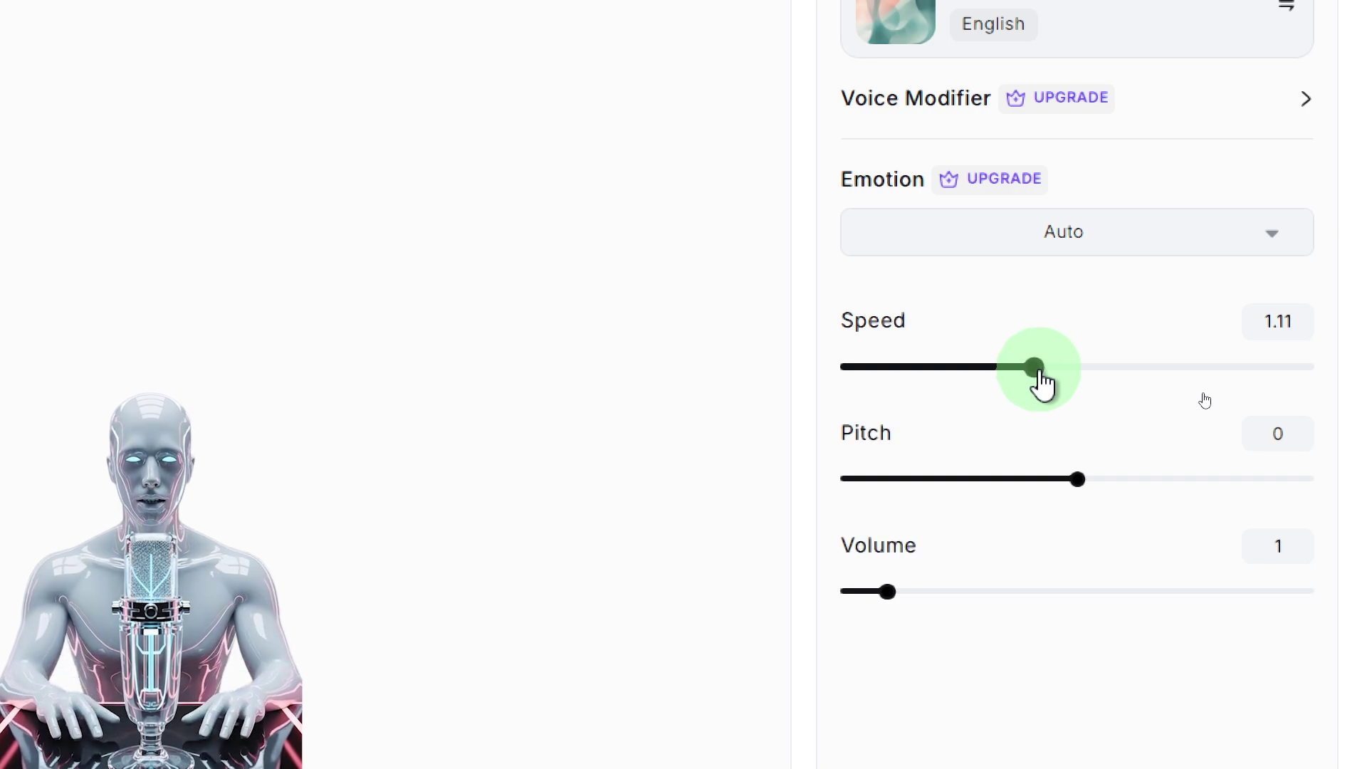
click(1296, 326)
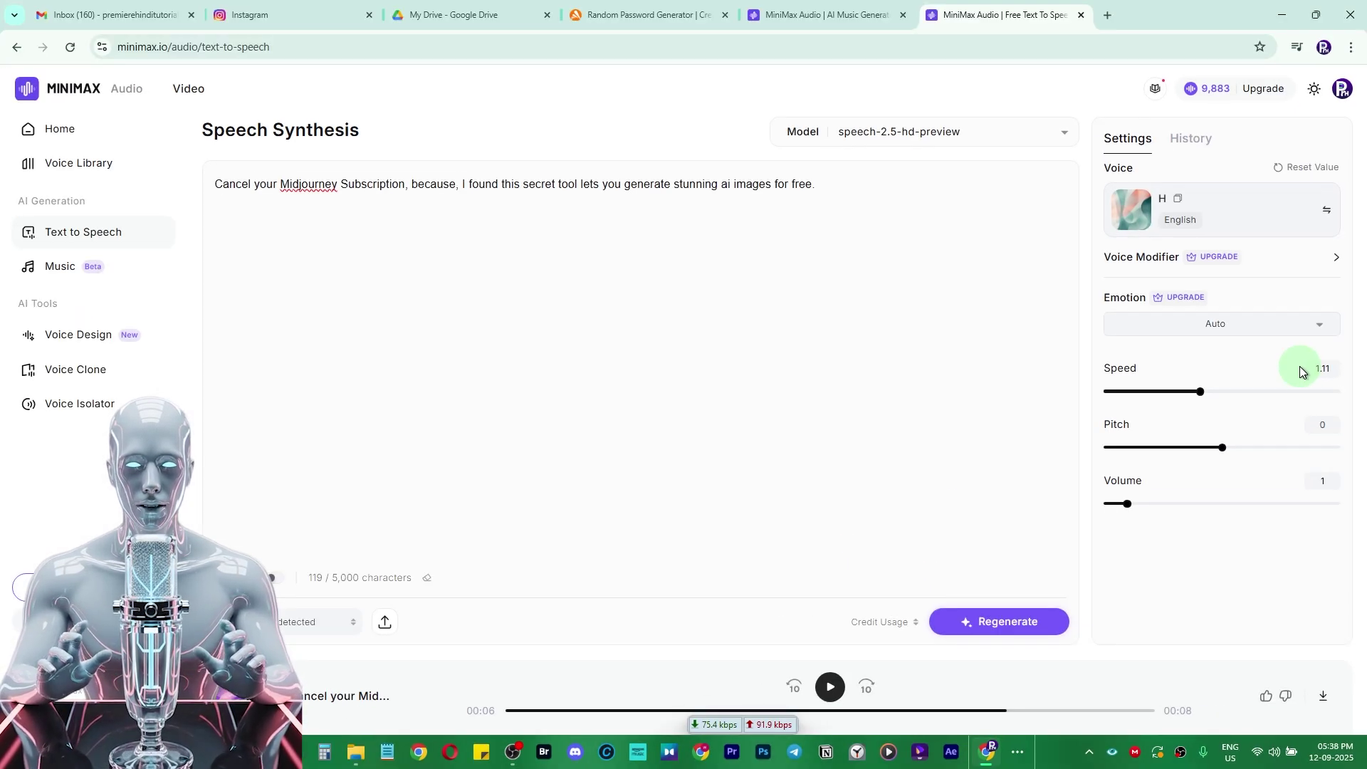
click(1021, 637)
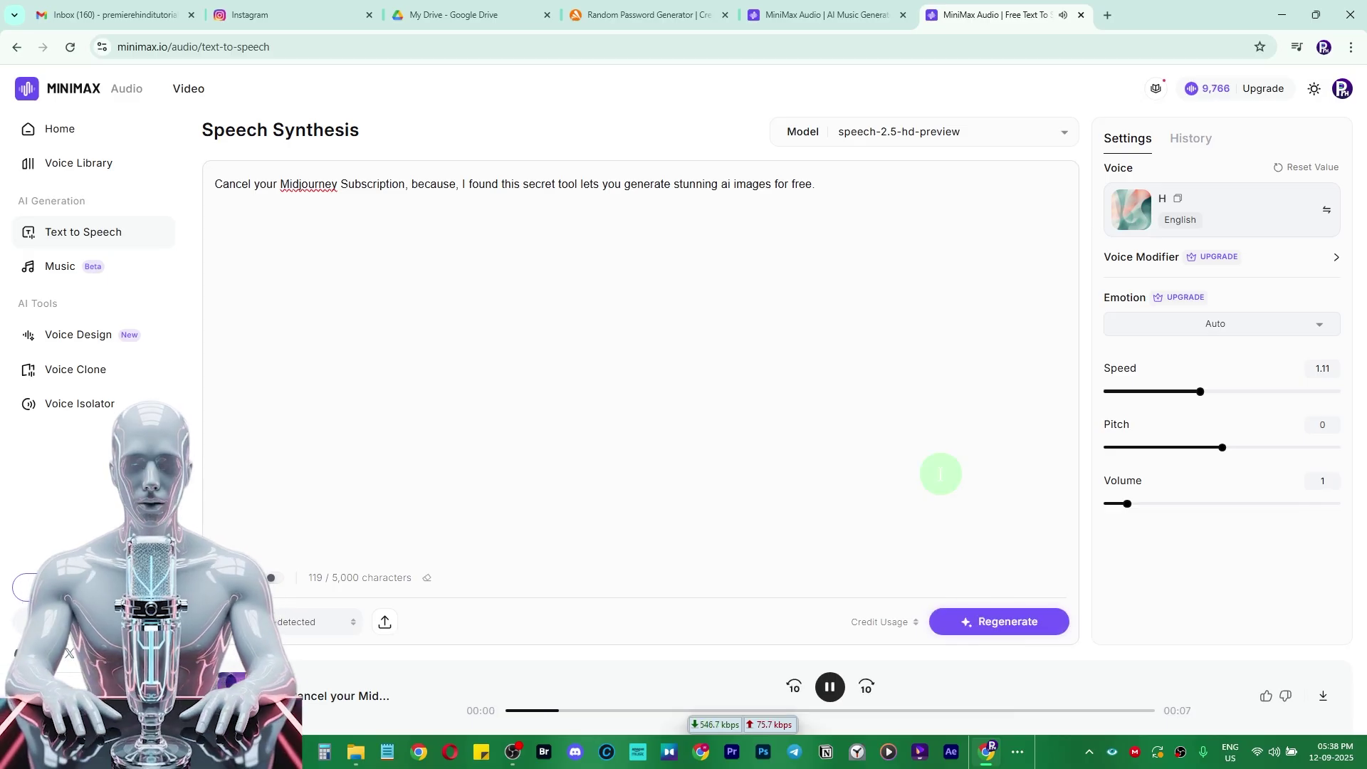
click(830, 686)
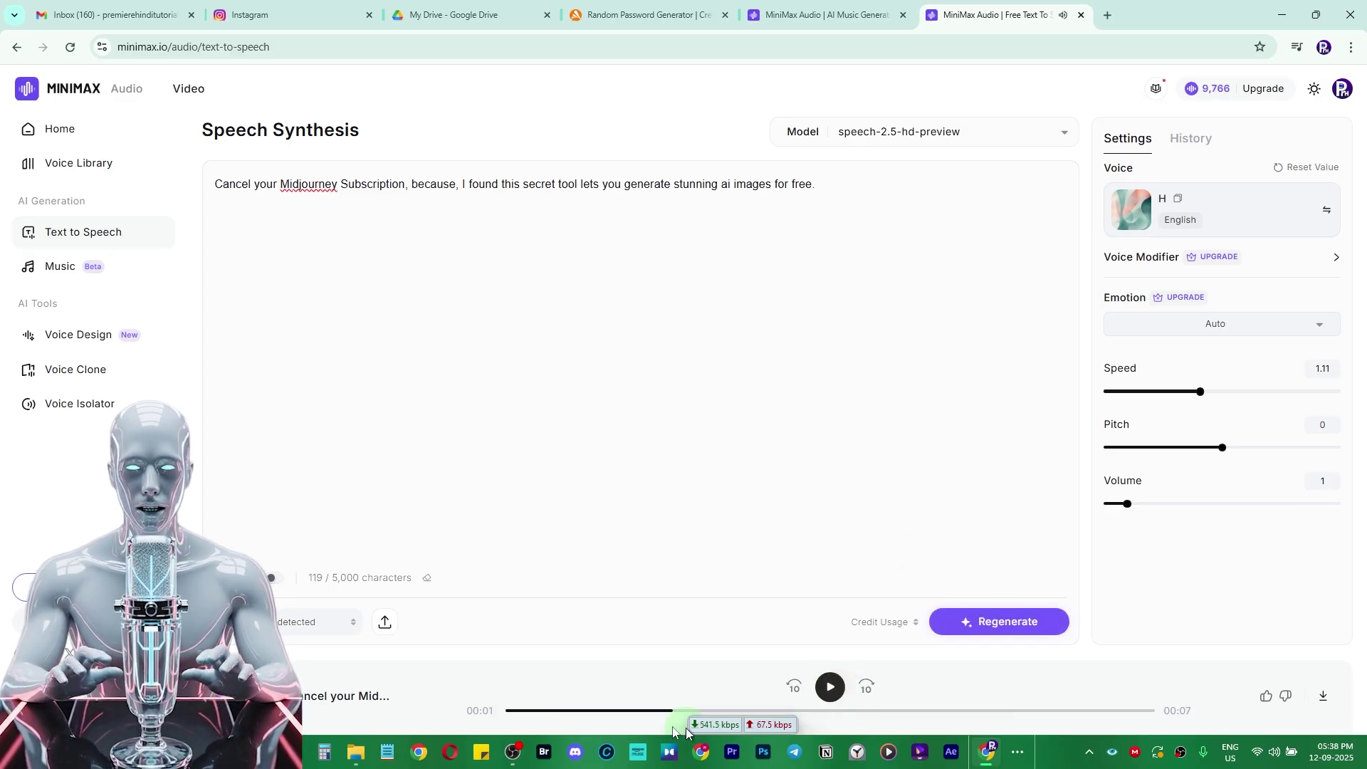
click(512, 715)
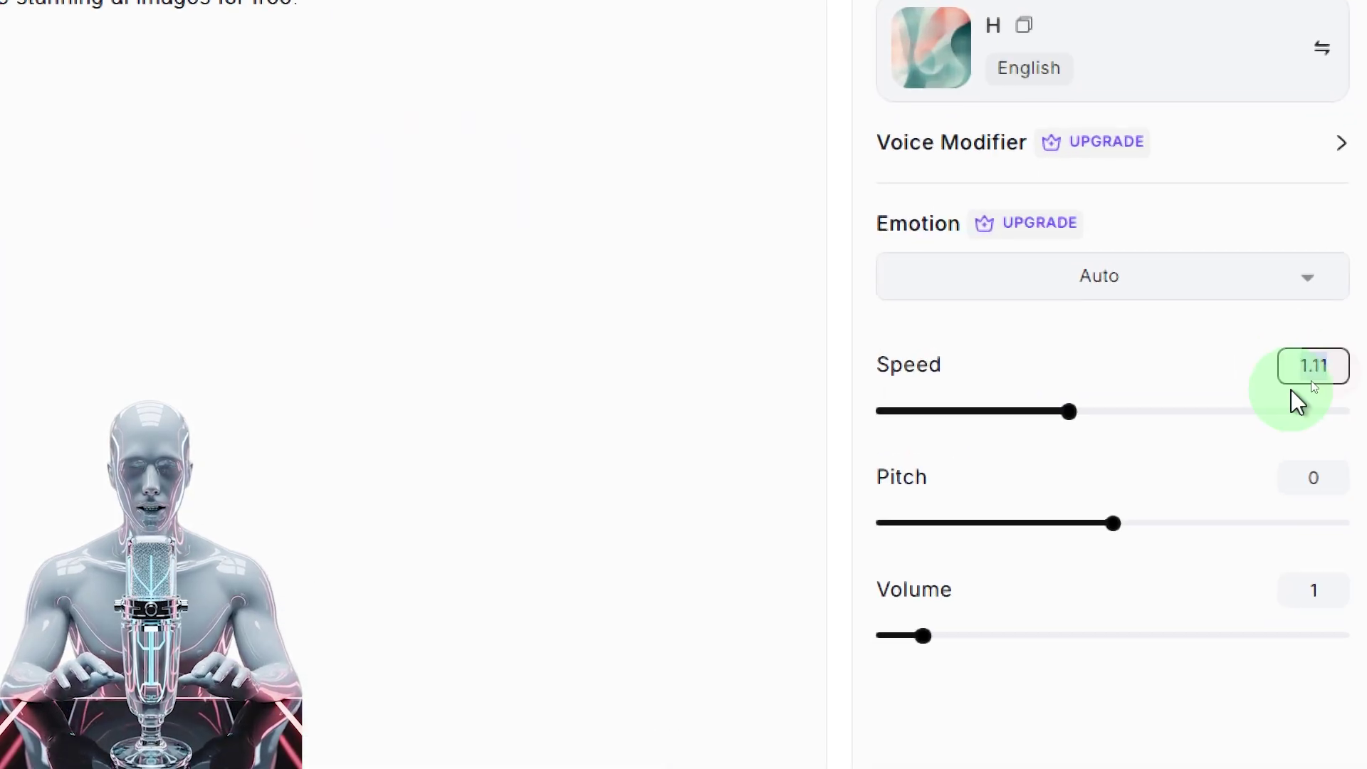
text(0.5)
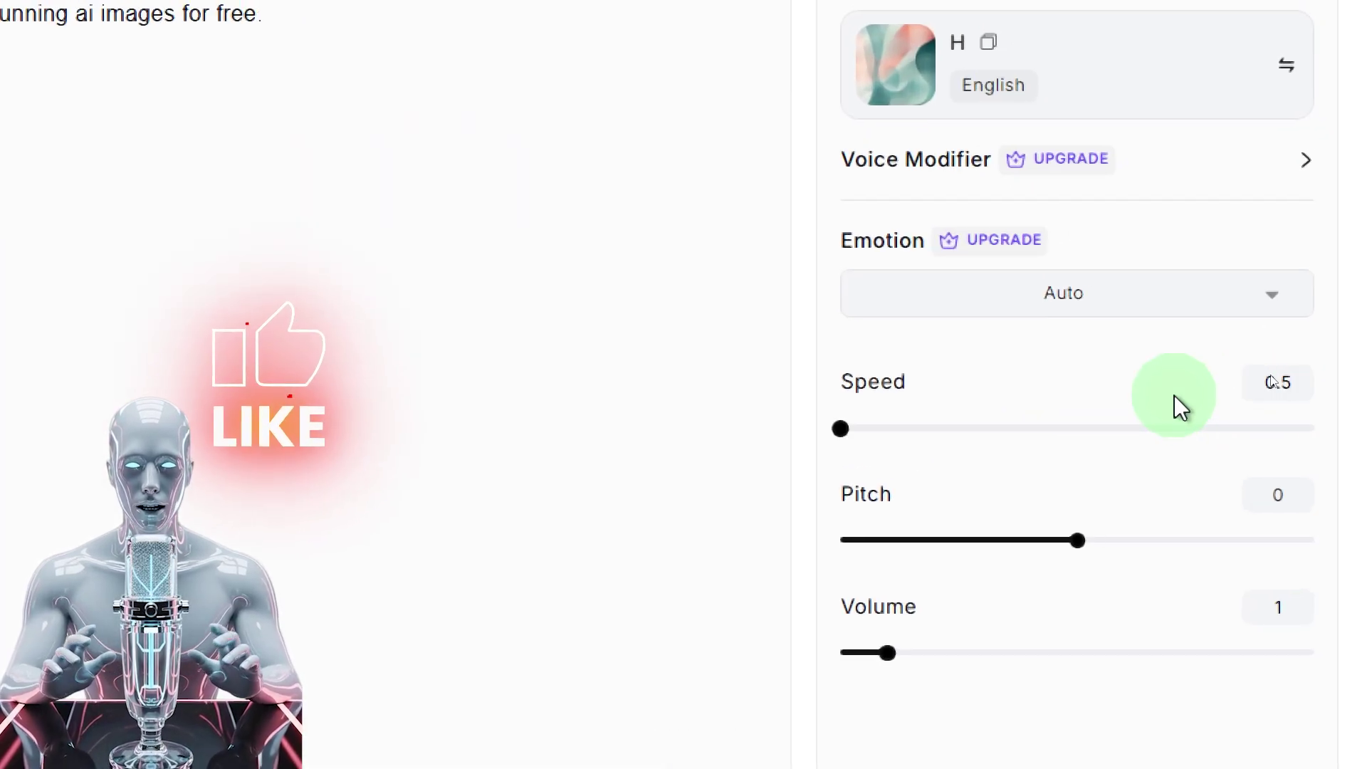
drag(844, 429, 1001, 441)
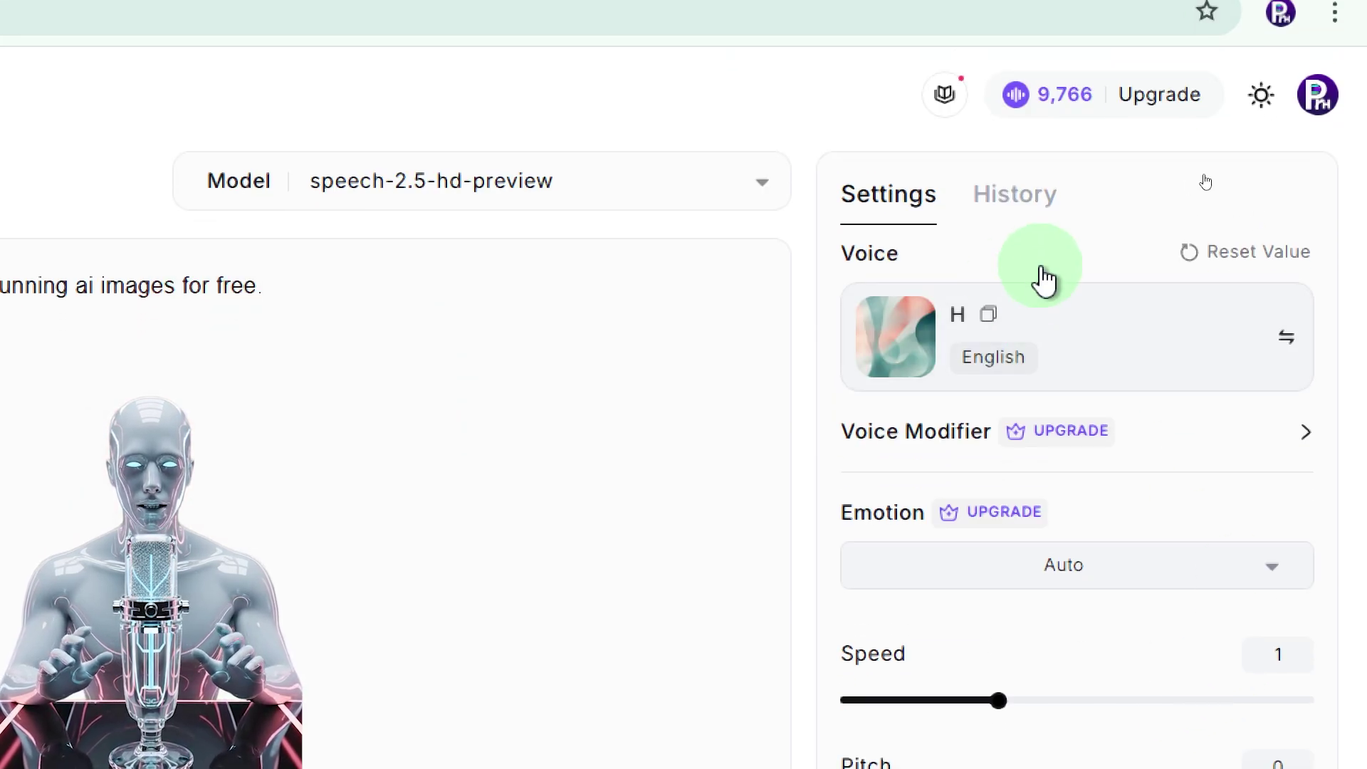
- In History, play the 5:37 and 5:38 pm clips and check the newer clip's 1.11 speed details
click(1039, 209)
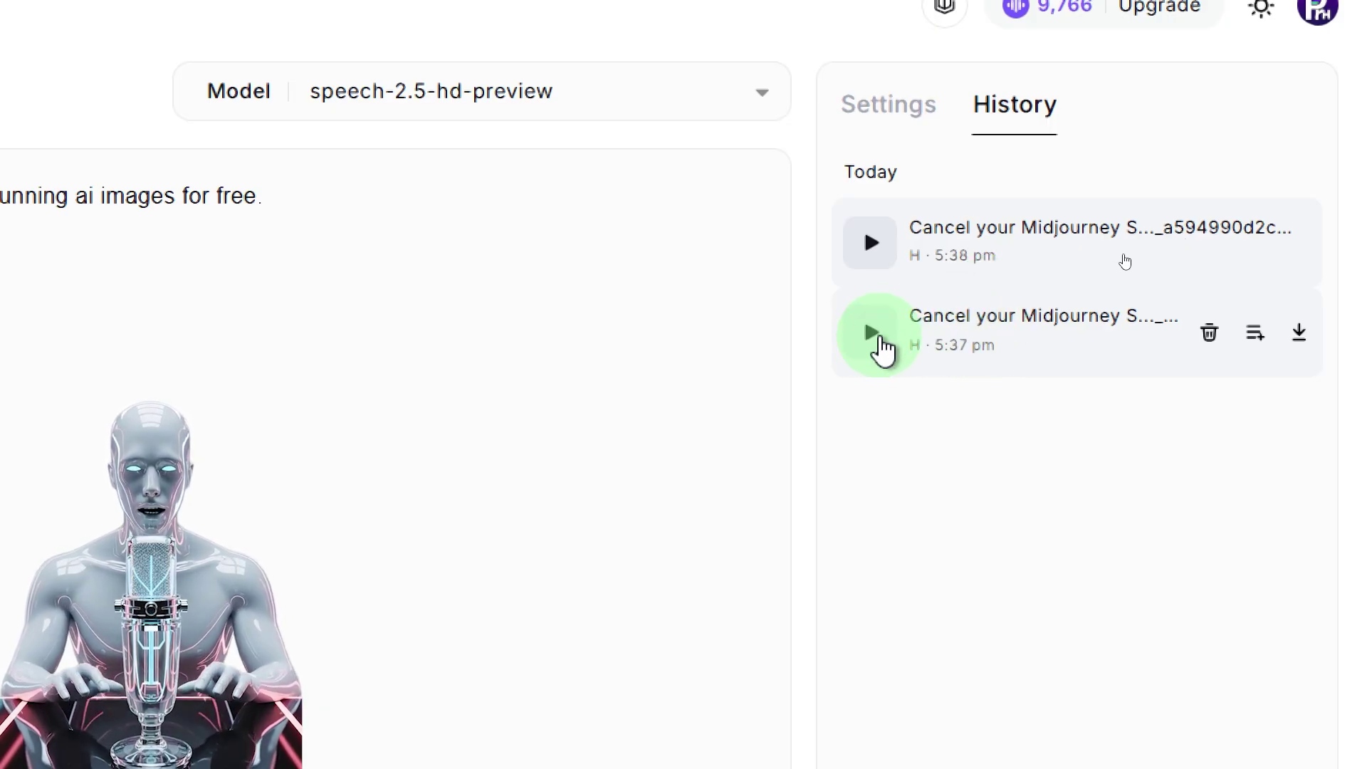
click(873, 333)
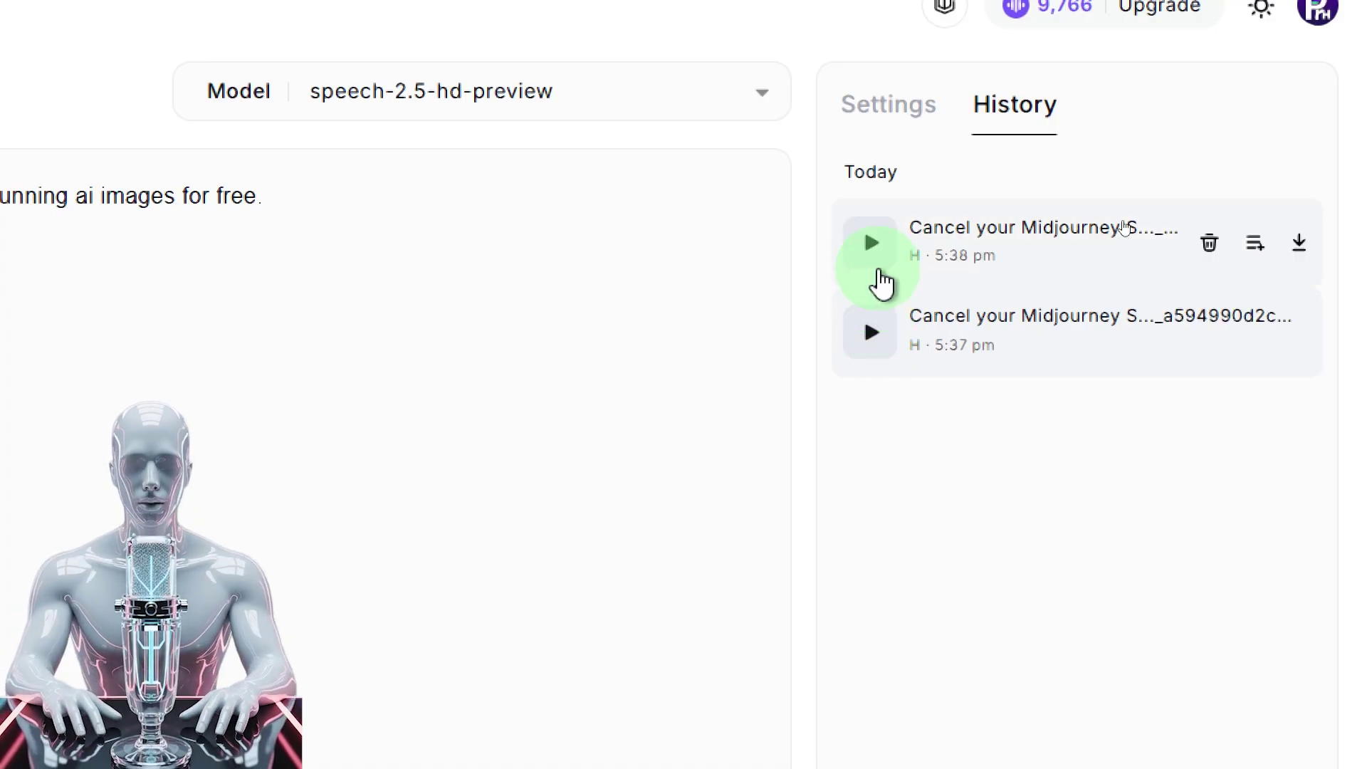
click(870, 245)
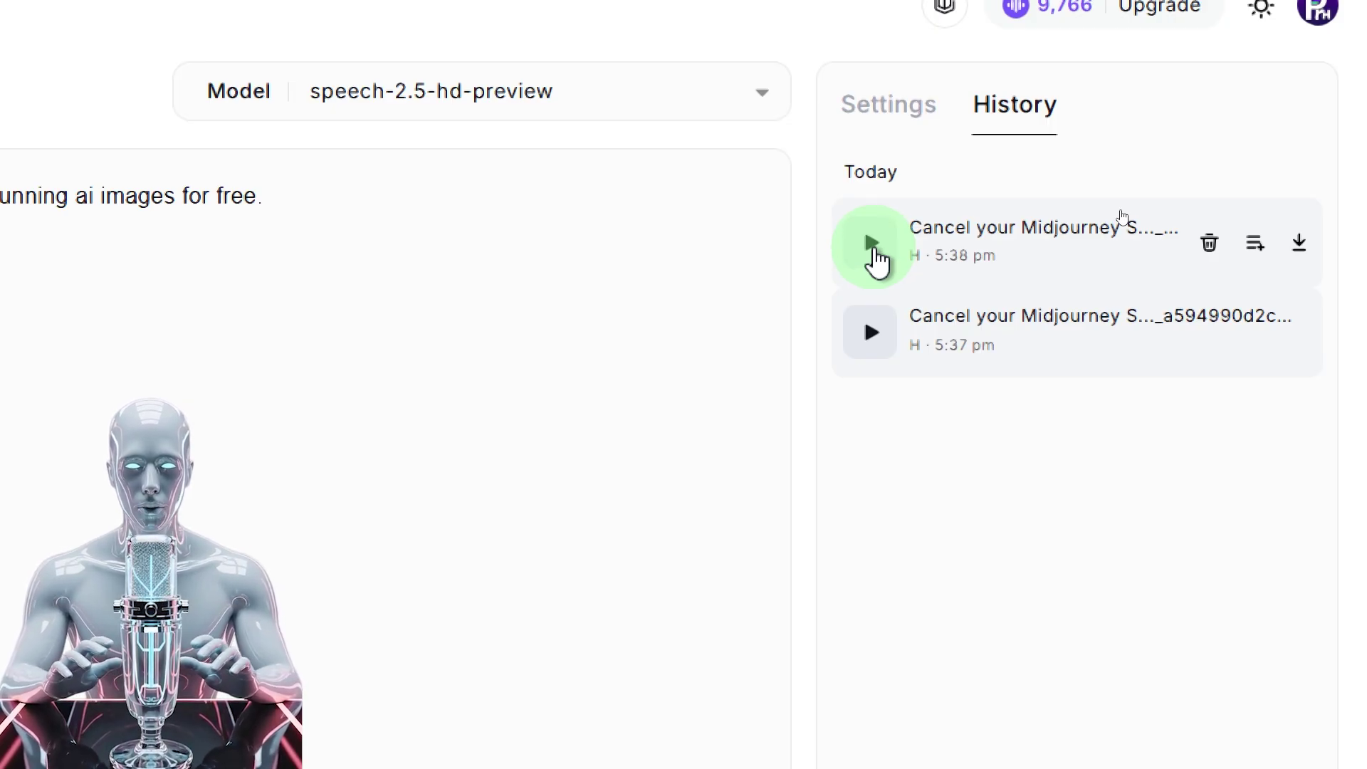
click(872, 243)
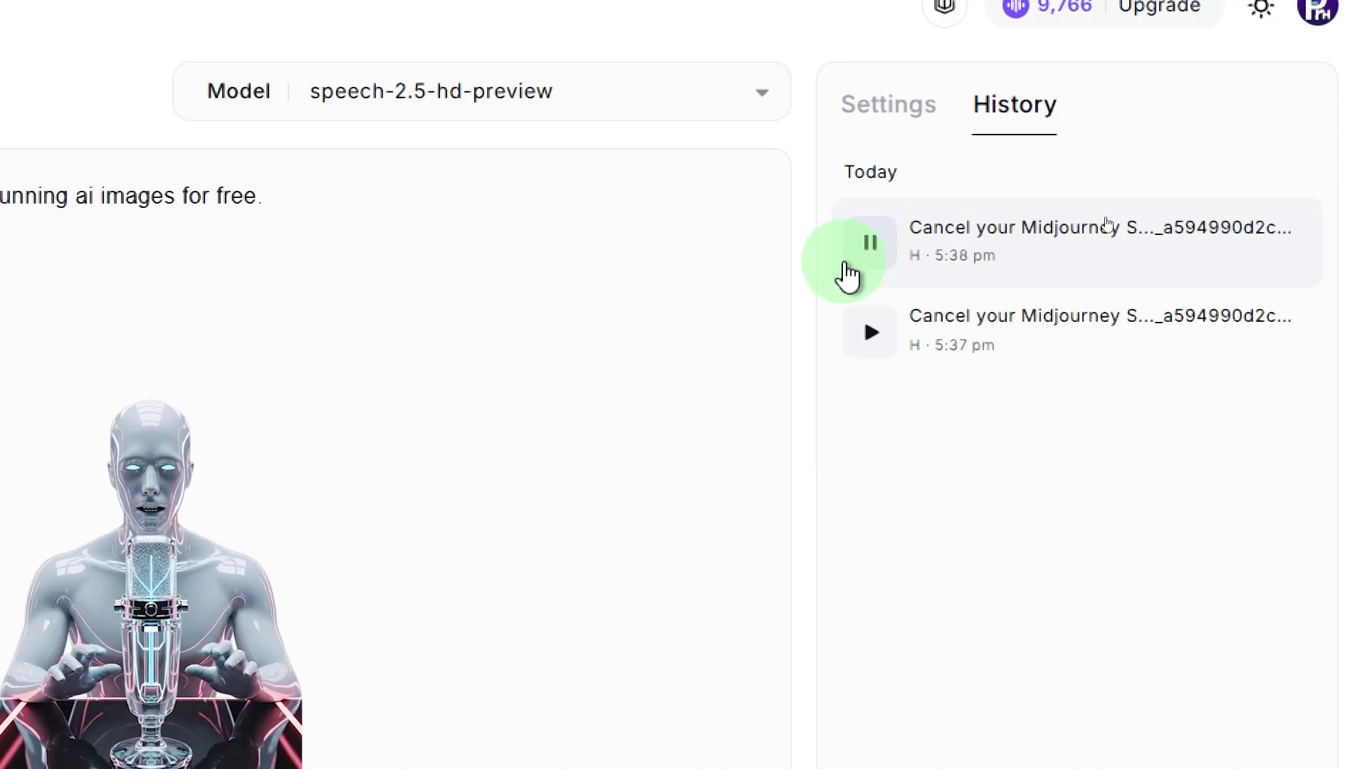
click(848, 260)
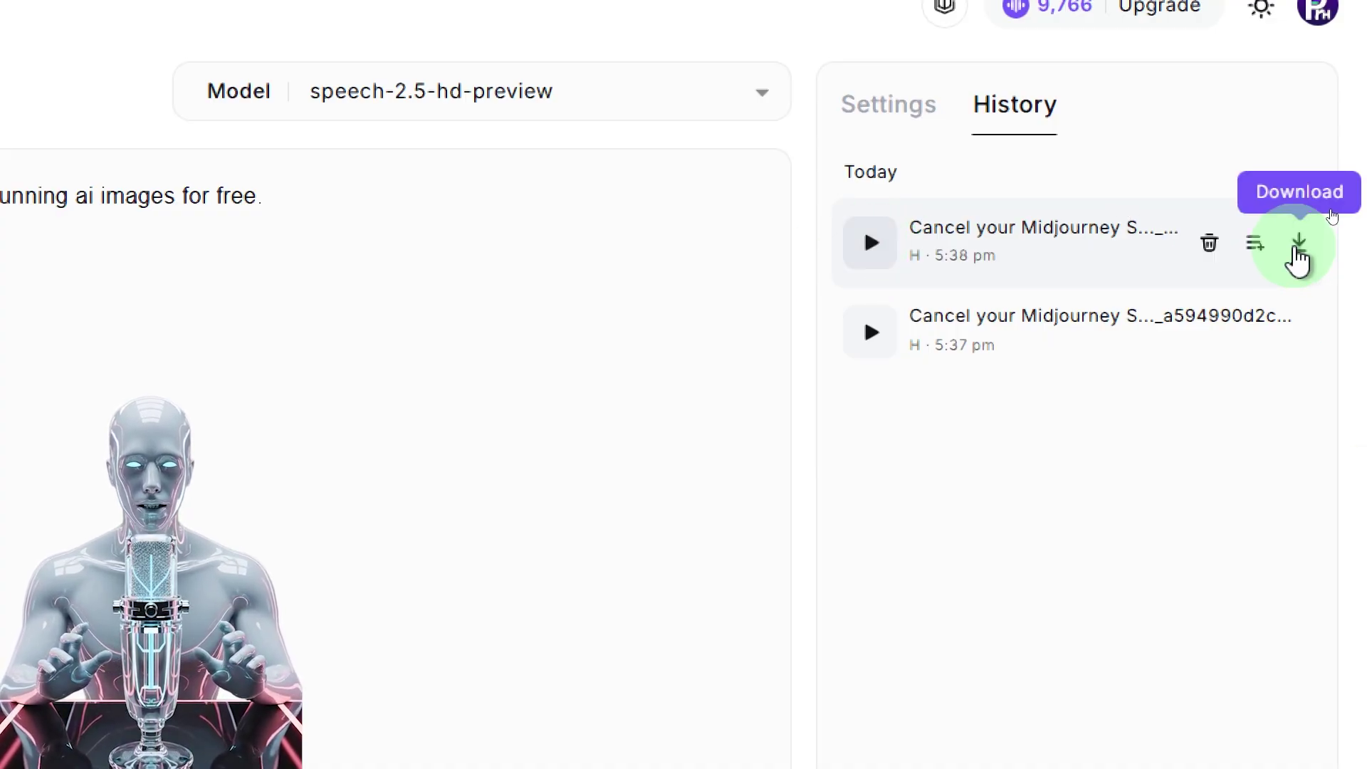
click(1254, 246)
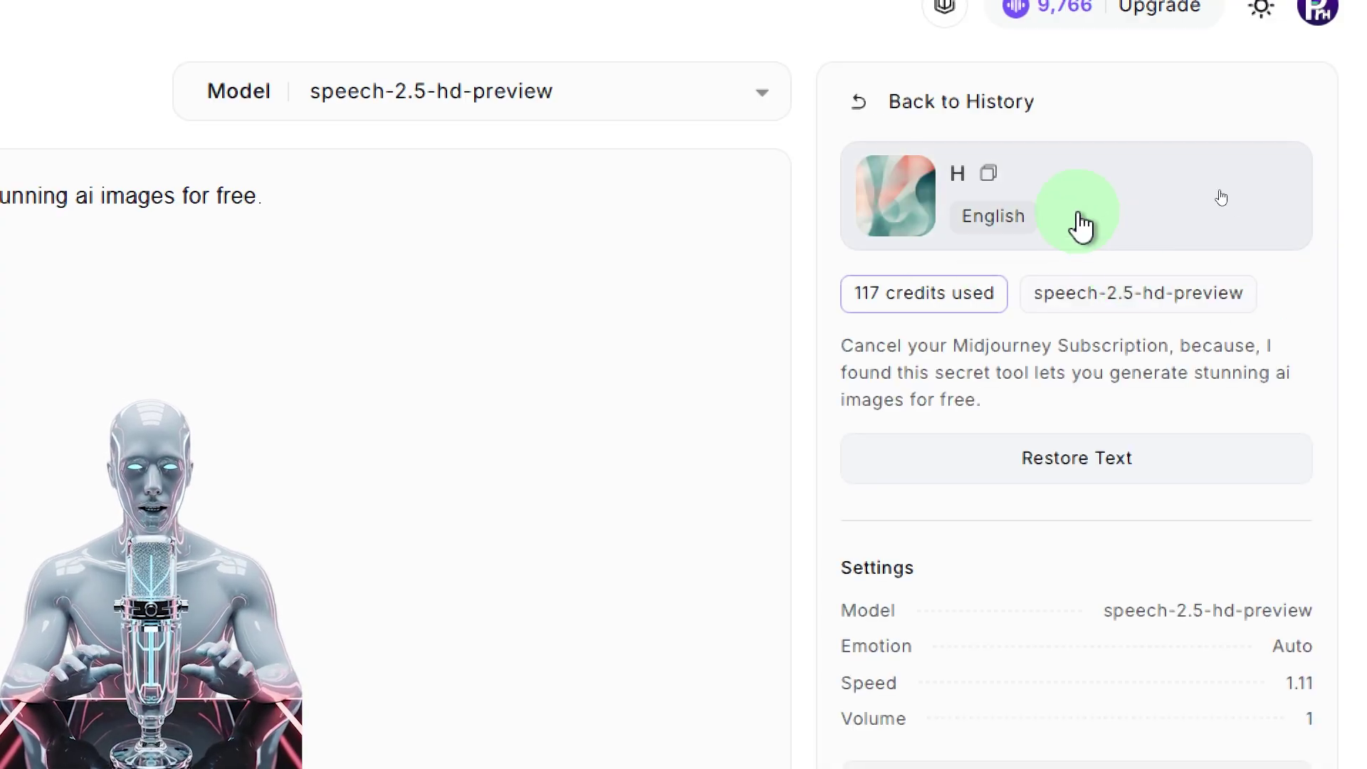
click(863, 107)
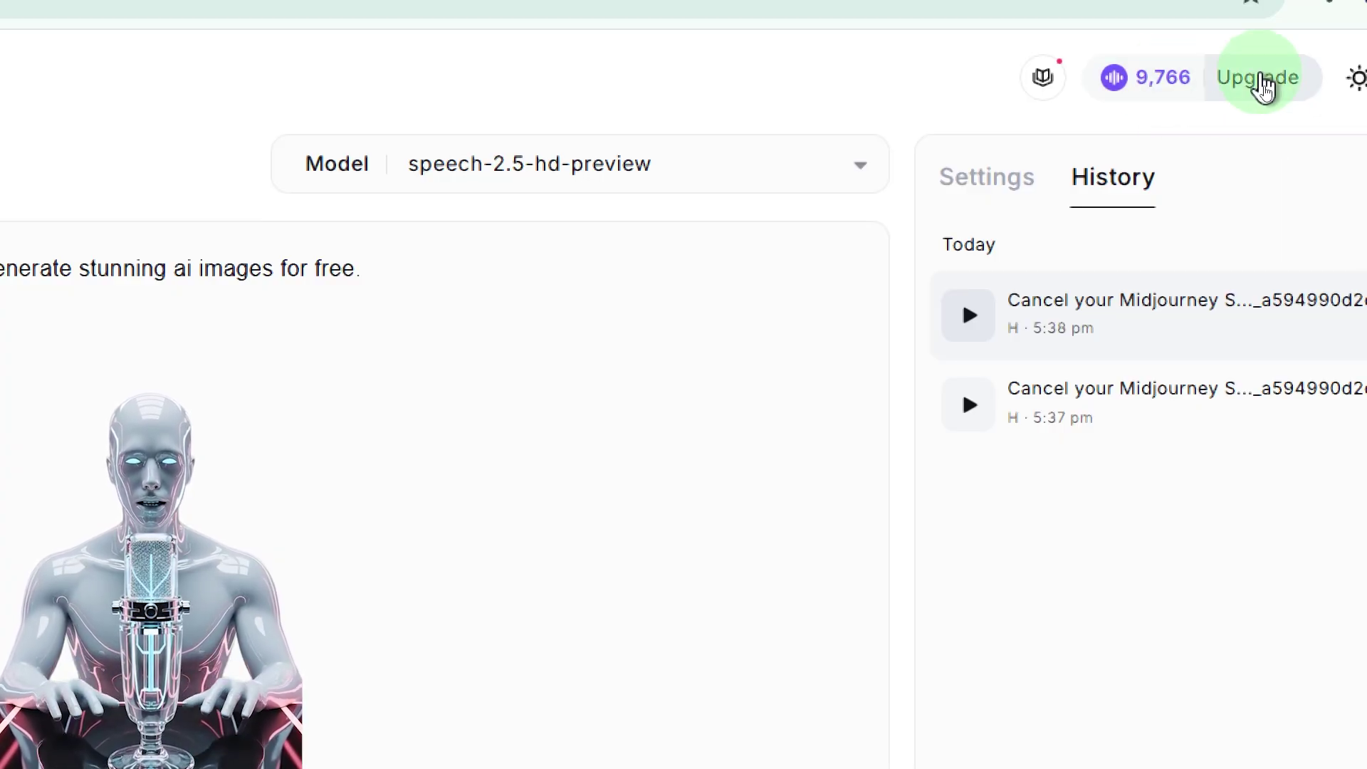
- Open the Upgrade page and scroll through the $4–$79 subscription tiers and top-up credits
click(1262, 81)
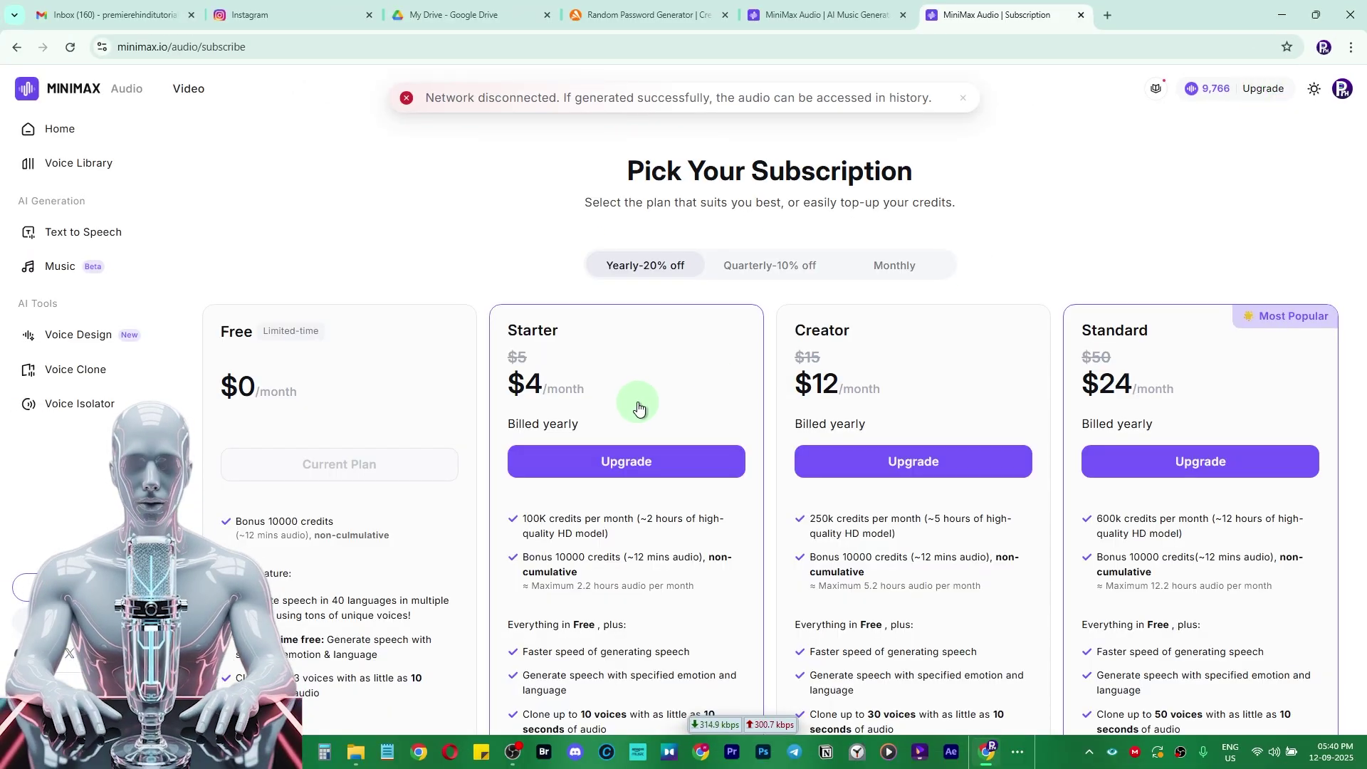
scroll(679, 439, down, 2)
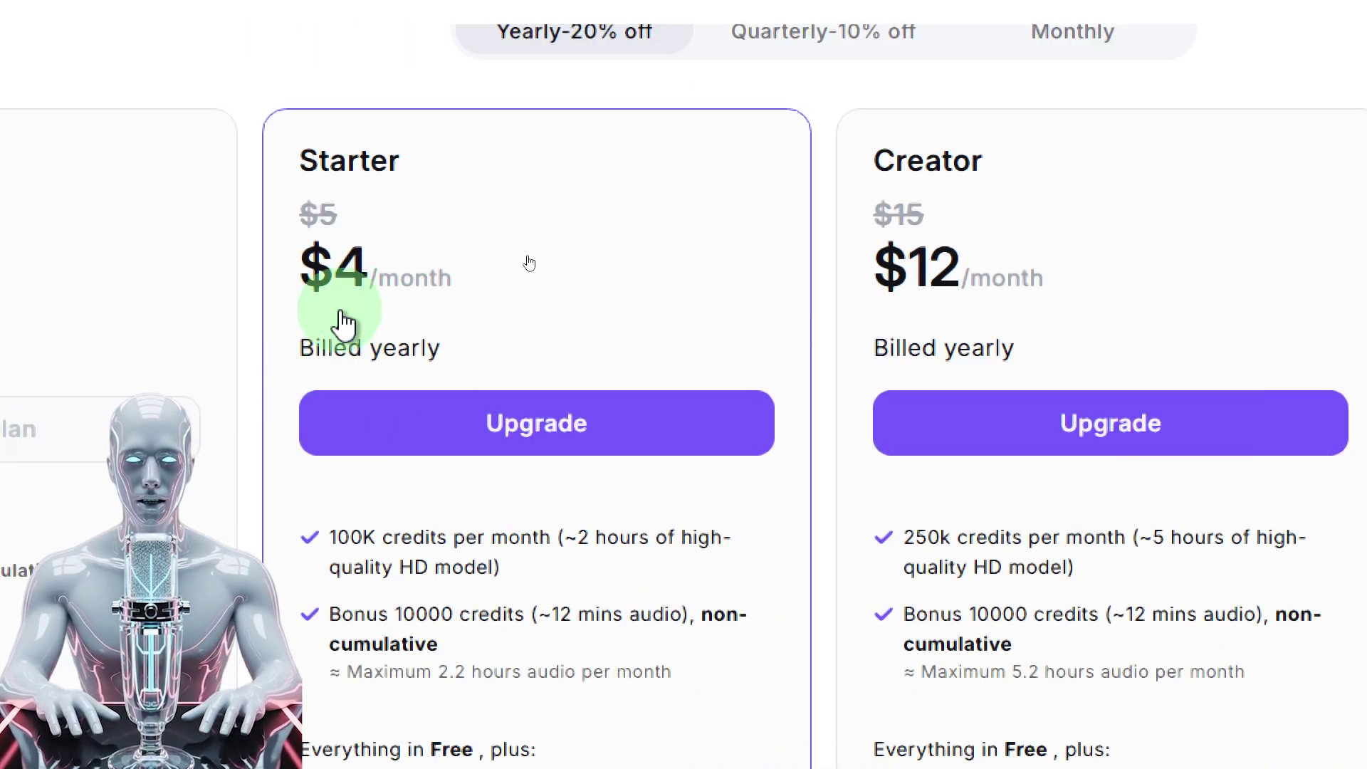
scroll(395, 318, down, 4)
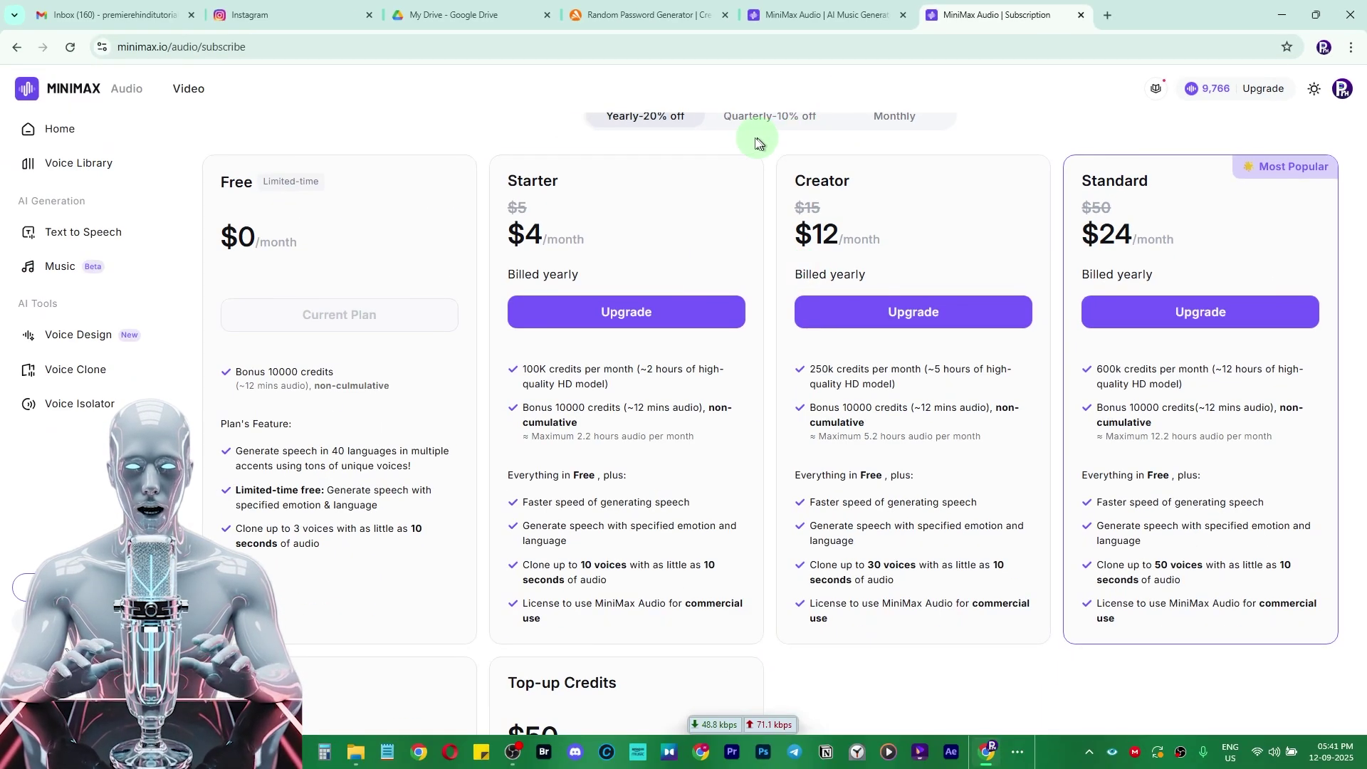
scroll(594, 491, down, 3)
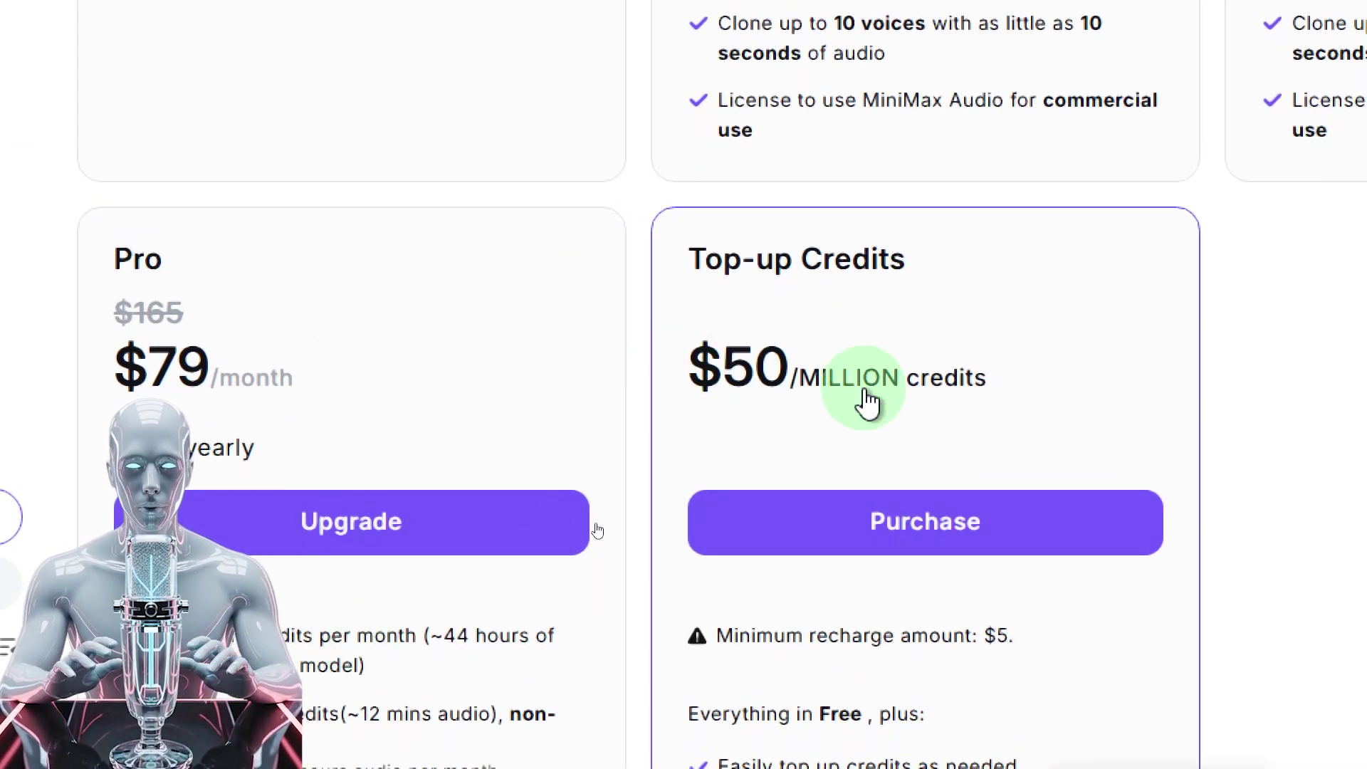
scroll(1104, 216, up, 5)
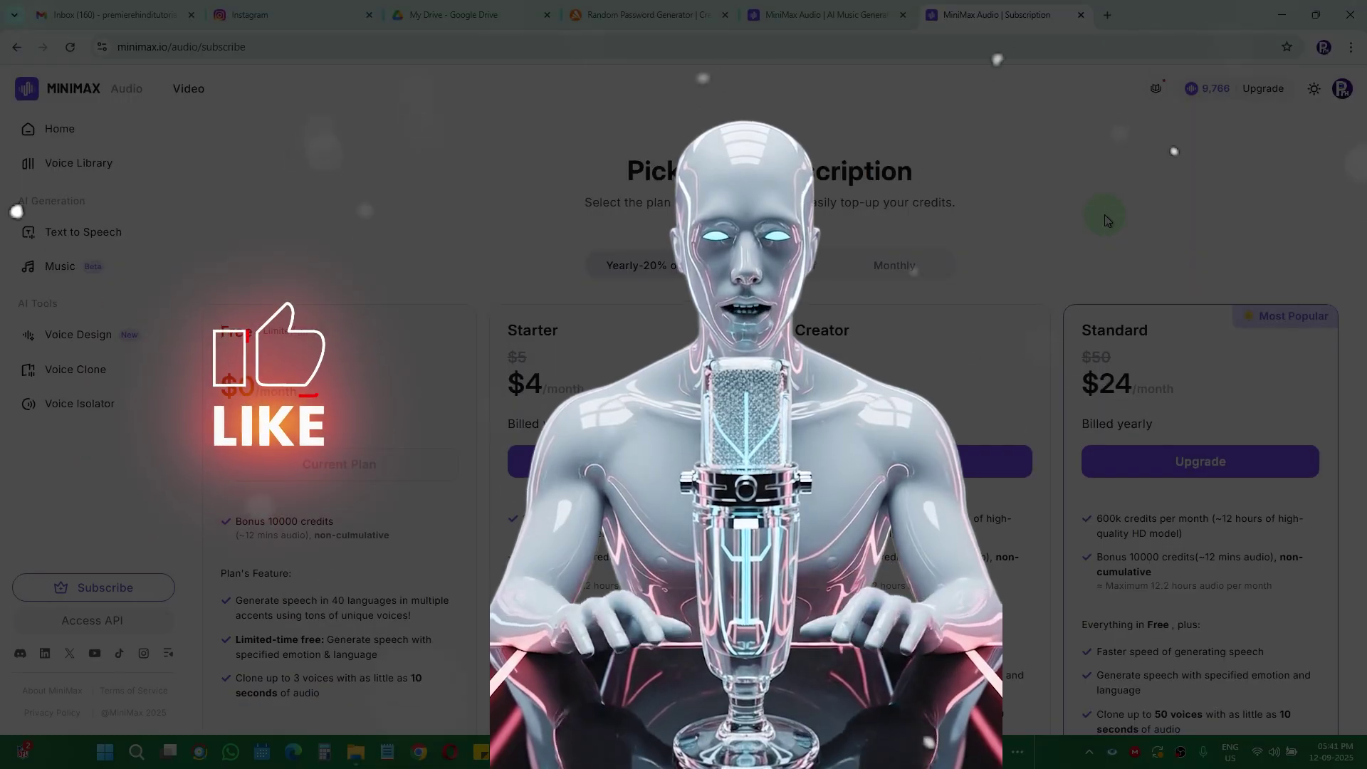